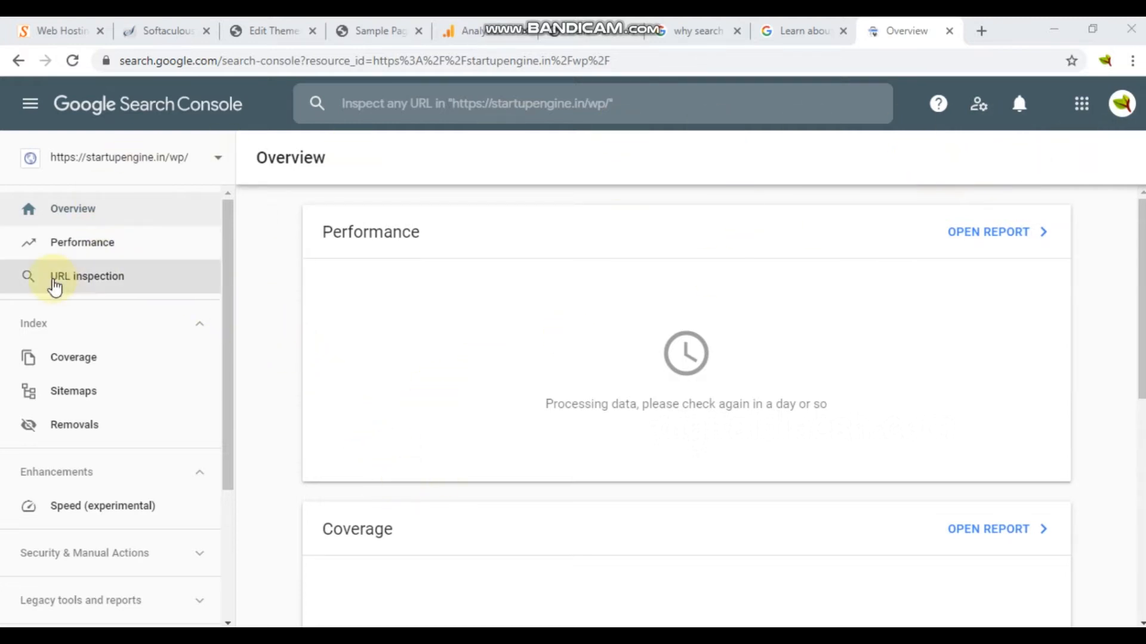
Step: Open the Search Console property's Sitemaps page, and bring up the Add Plugins page in the WordPress admin
{"action": "left_click", "coordinate": [81, 389]}
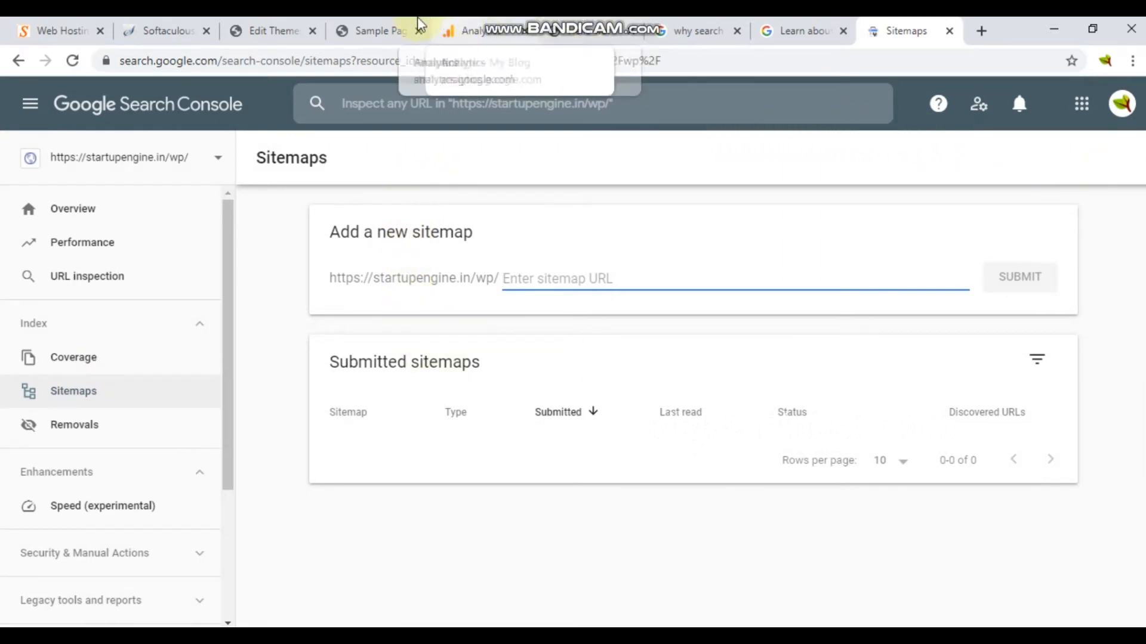
{"action": "left_click", "coordinate": [297, 25]}
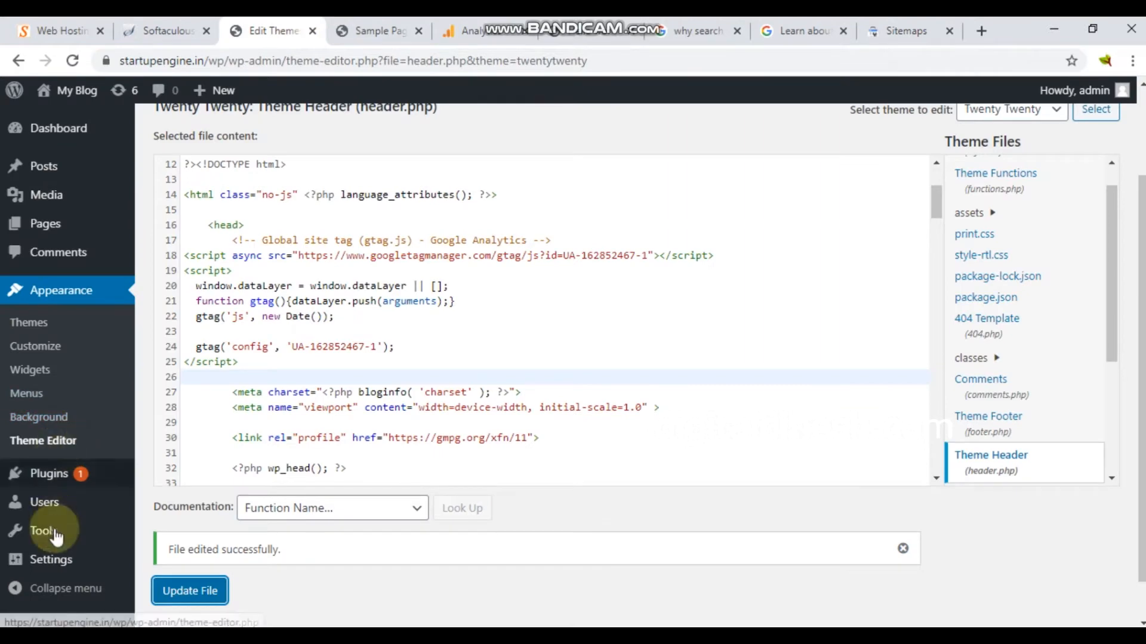
{"action": "left_click", "coordinate": [63, 487]}
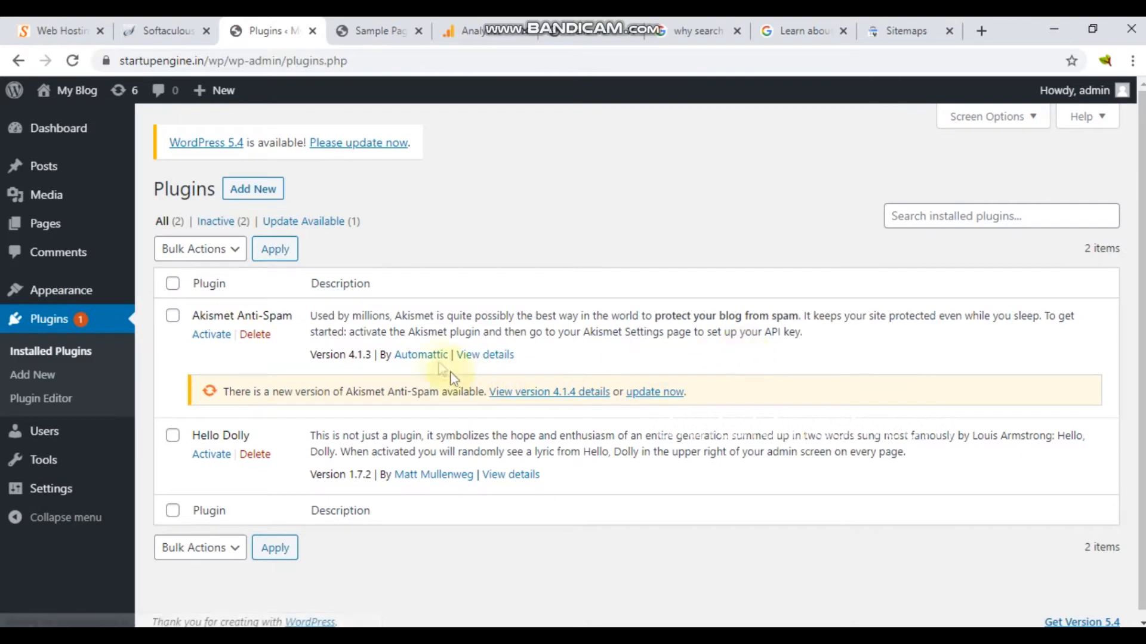
{"action": "left_click", "coordinate": [276, 188]}
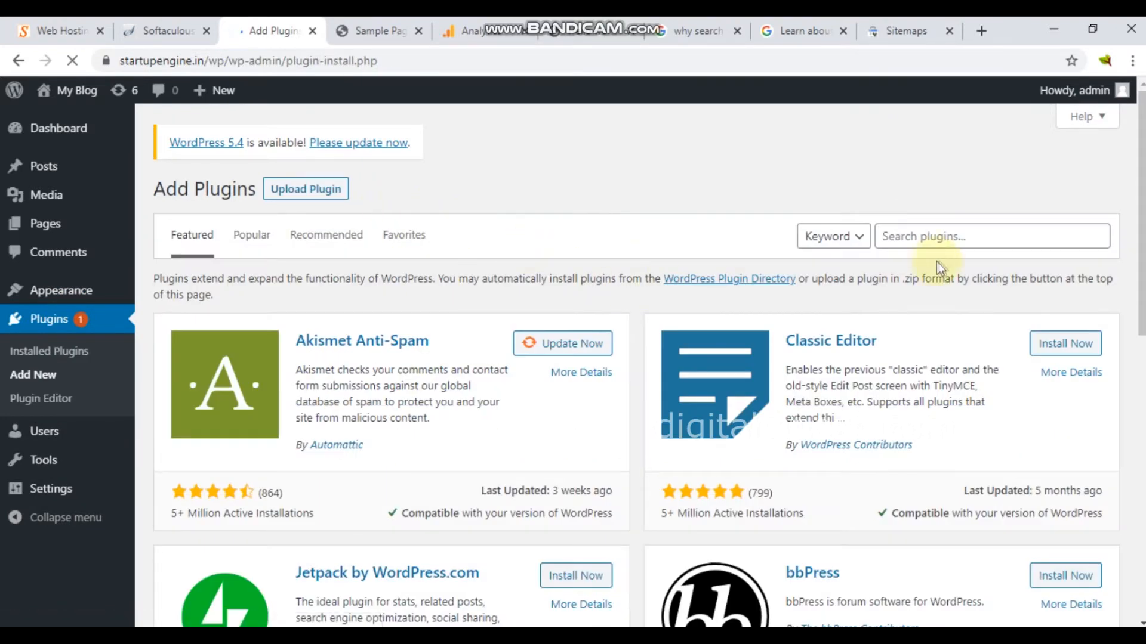
Step: Search the plugin directory for "yoast" and install and activate the Yoast SEO plugin
{"action": "left_click", "coordinate": [948, 233]}
{"action": "type", "text": "yoas"}
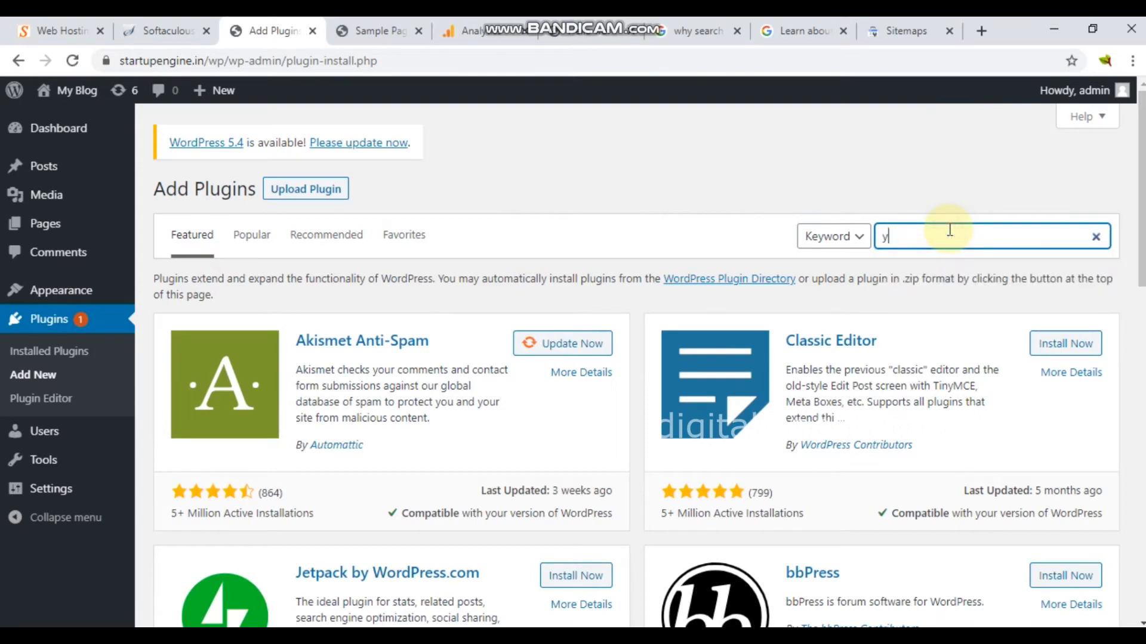
{"action": "type", "text": "t"}
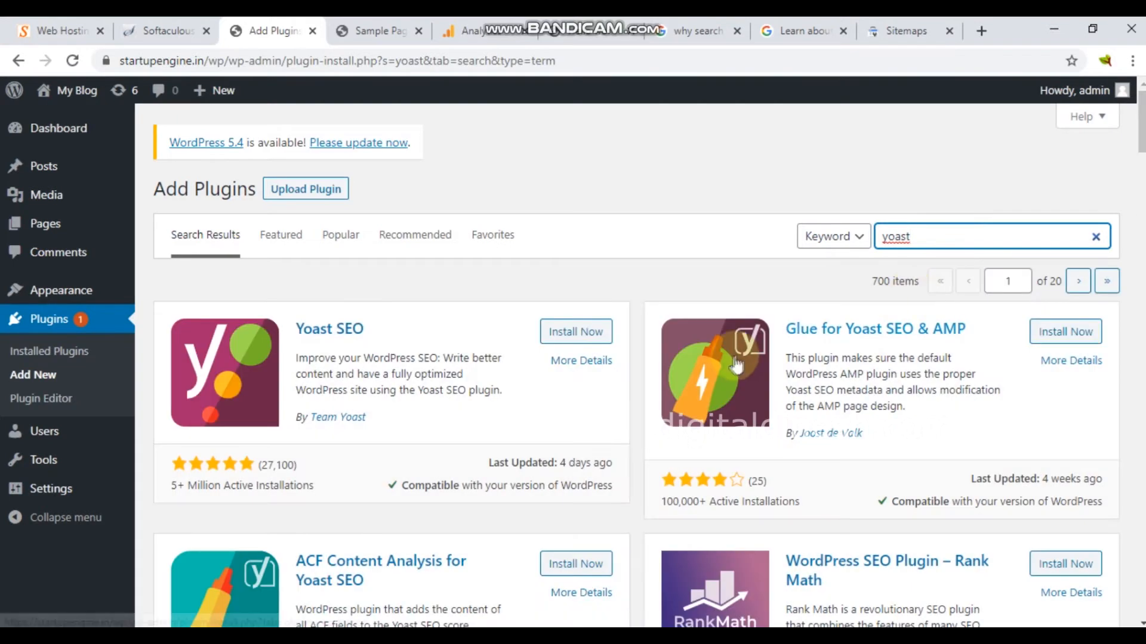
{"action": "left_click", "coordinate": [583, 332]}
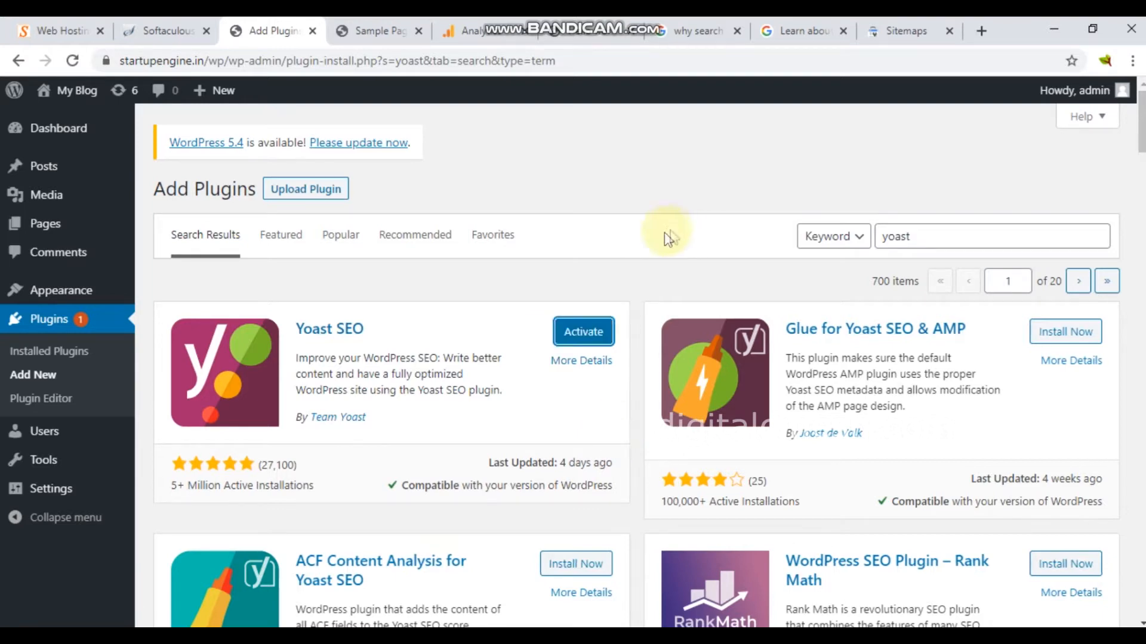
{"action": "left_click", "coordinate": [584, 328]}
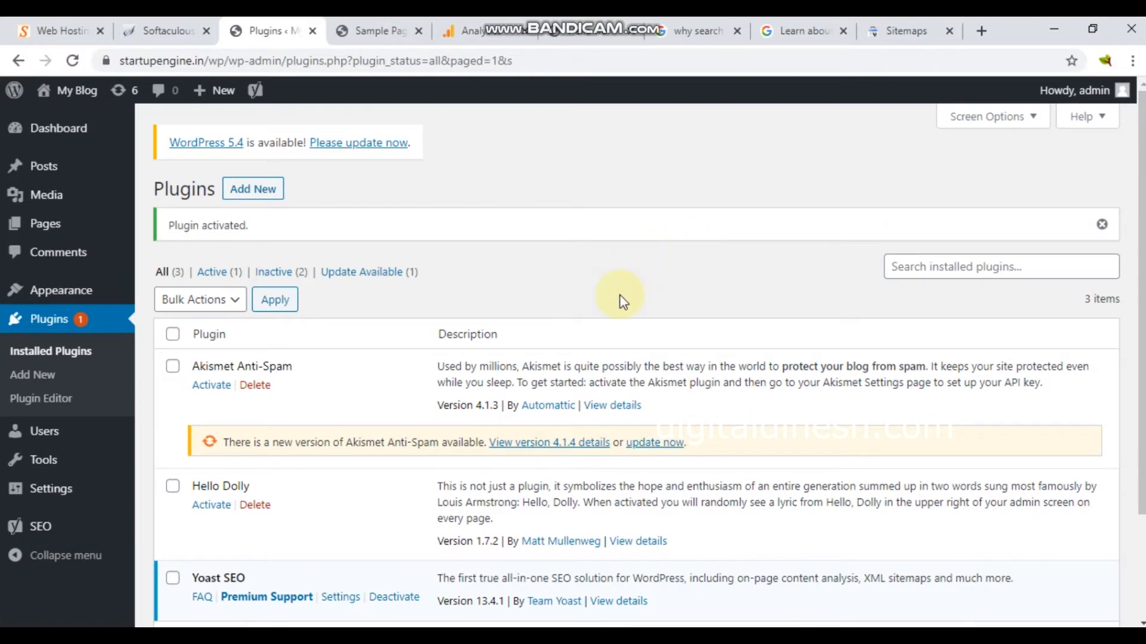
Step: Open the Yoast SEO plugin's settings and show its list of features
{"action": "scroll", "coordinate": [436, 316], "scroll_direction": "down", "scroll_amount": 3}
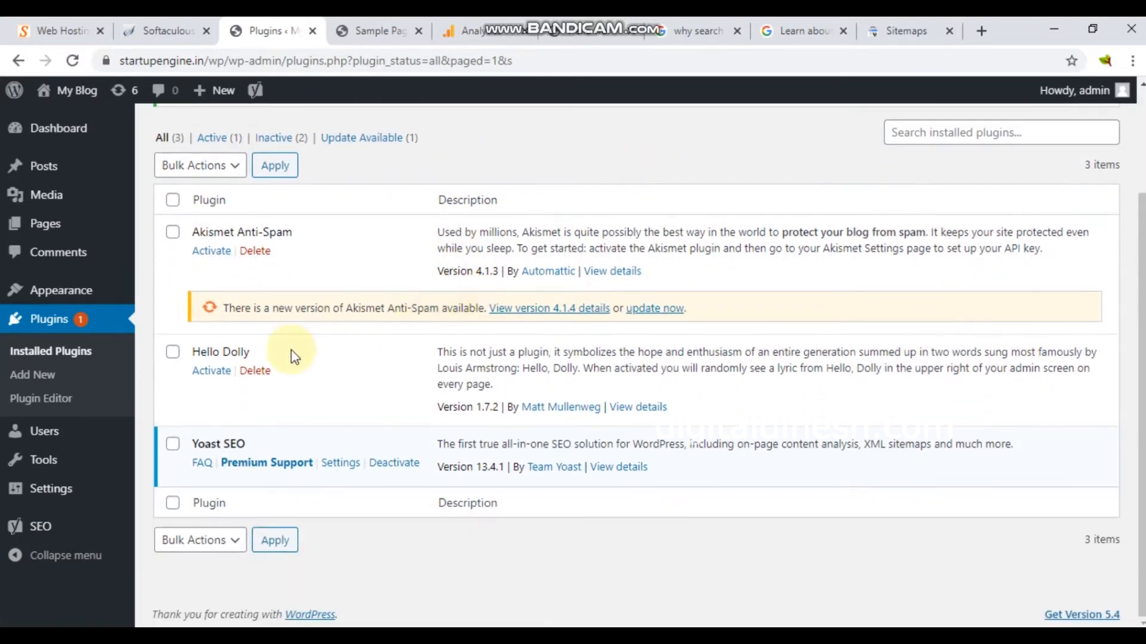
{"action": "left_click", "coordinate": [330, 465]}
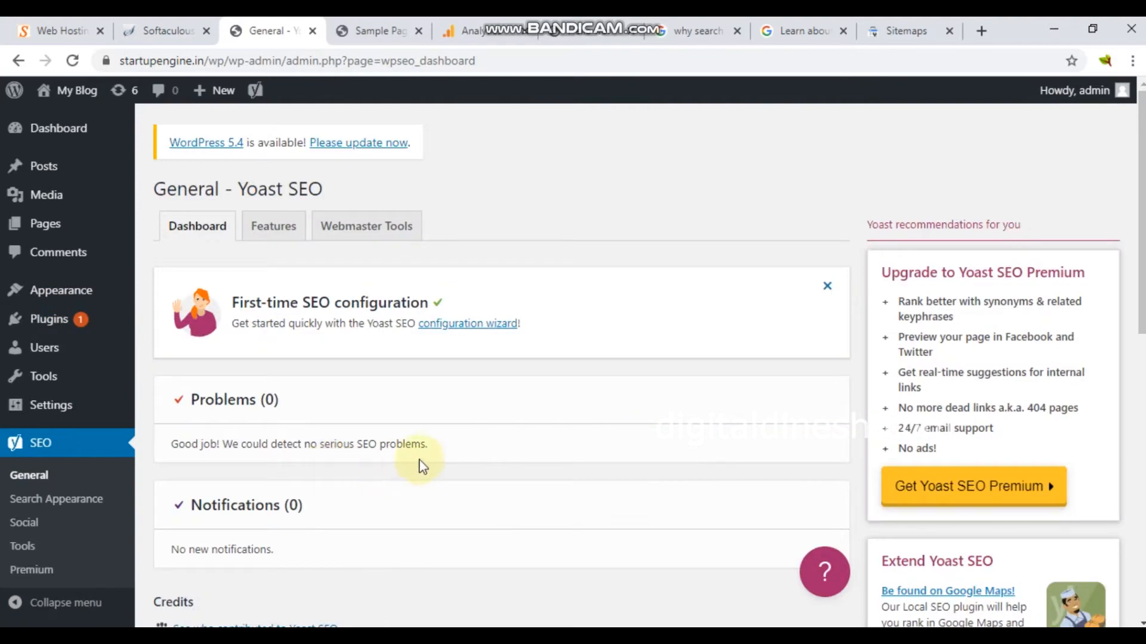
{"action": "scroll", "coordinate": [343, 340], "scroll_direction": "down", "scroll_amount": 5}
{"action": "scroll", "coordinate": [337, 367], "scroll_direction": "down", "scroll_amount": 6}
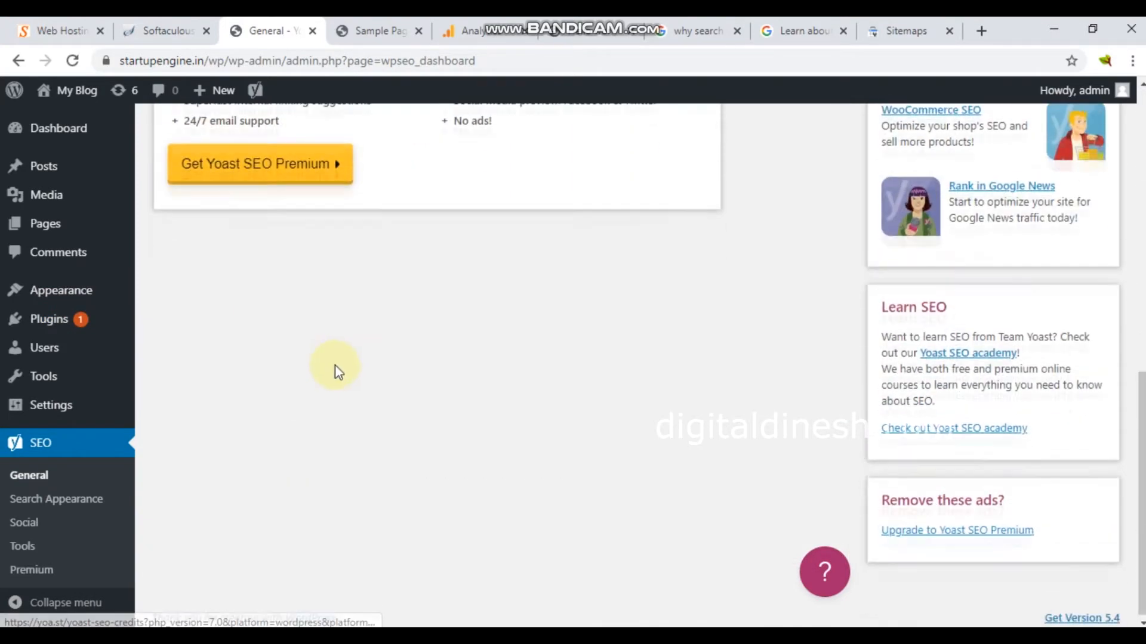
{"action": "scroll", "coordinate": [322, 358], "scroll_direction": "up", "scroll_amount": 11}
{"action": "left_click", "coordinate": [291, 238]}
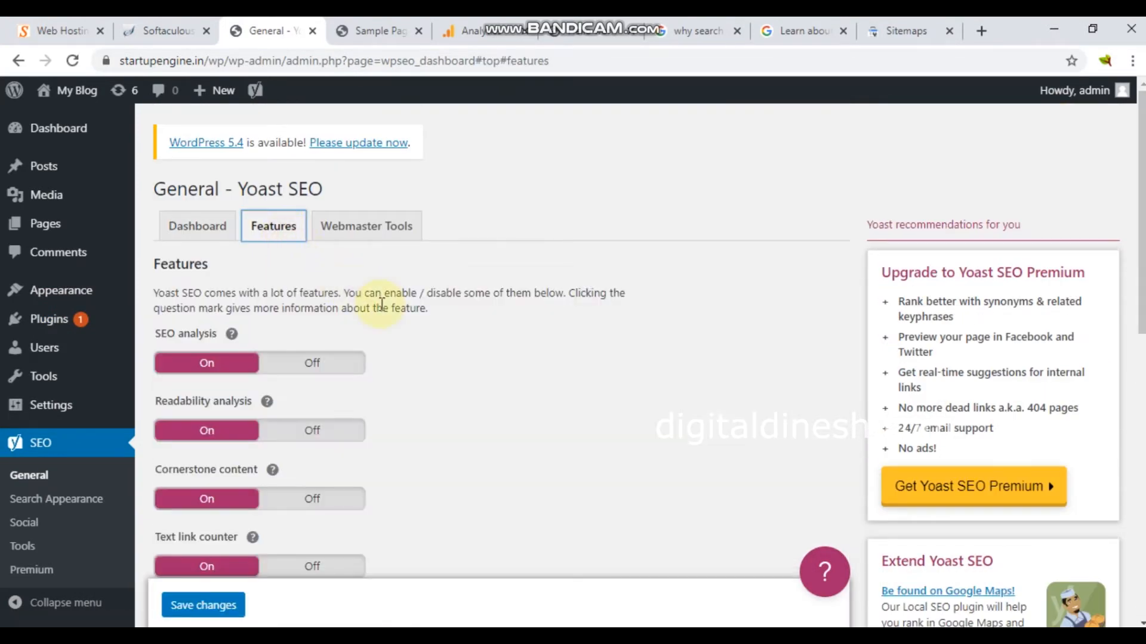
Step: Expand the help text of the XML sitemaps feature and open the XML sitemap generated by Yoast SEO
{"action": "scroll", "coordinate": [396, 315], "scroll_direction": "down", "scroll_amount": 3}
{"action": "scroll", "coordinate": [396, 322], "scroll_direction": "down", "scroll_amount": 1}
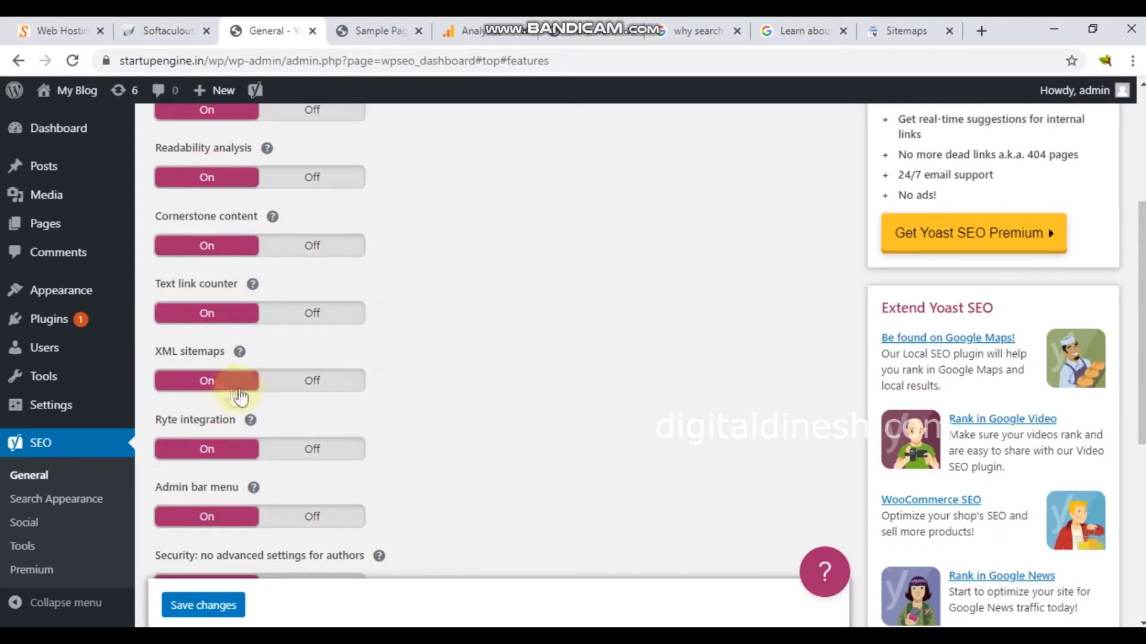
{"action": "left_click", "coordinate": [239, 353]}
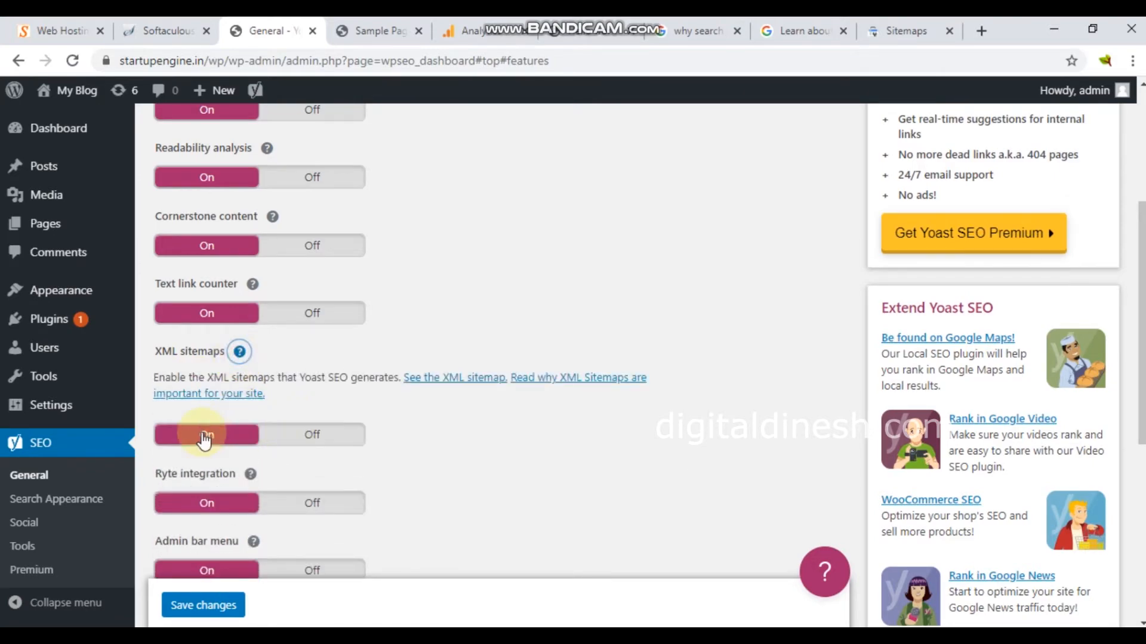
{"action": "scroll", "coordinate": [388, 424], "scroll_direction": "down", "scroll_amount": 5}
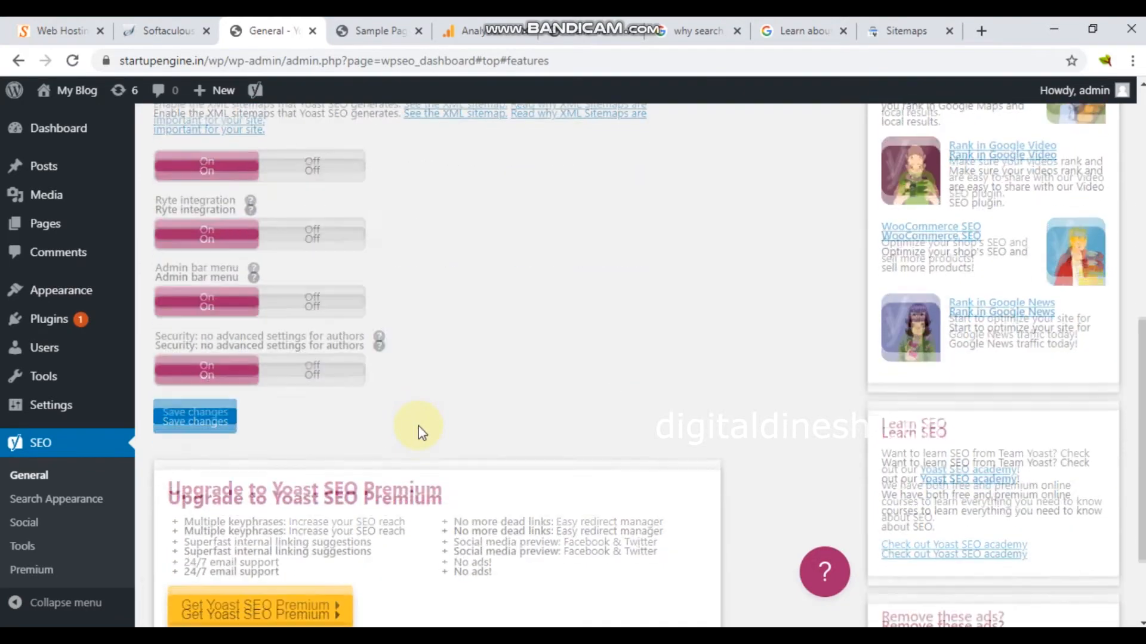
{"action": "scroll", "coordinate": [388, 426], "scroll_direction": "up", "scroll_amount": 4}
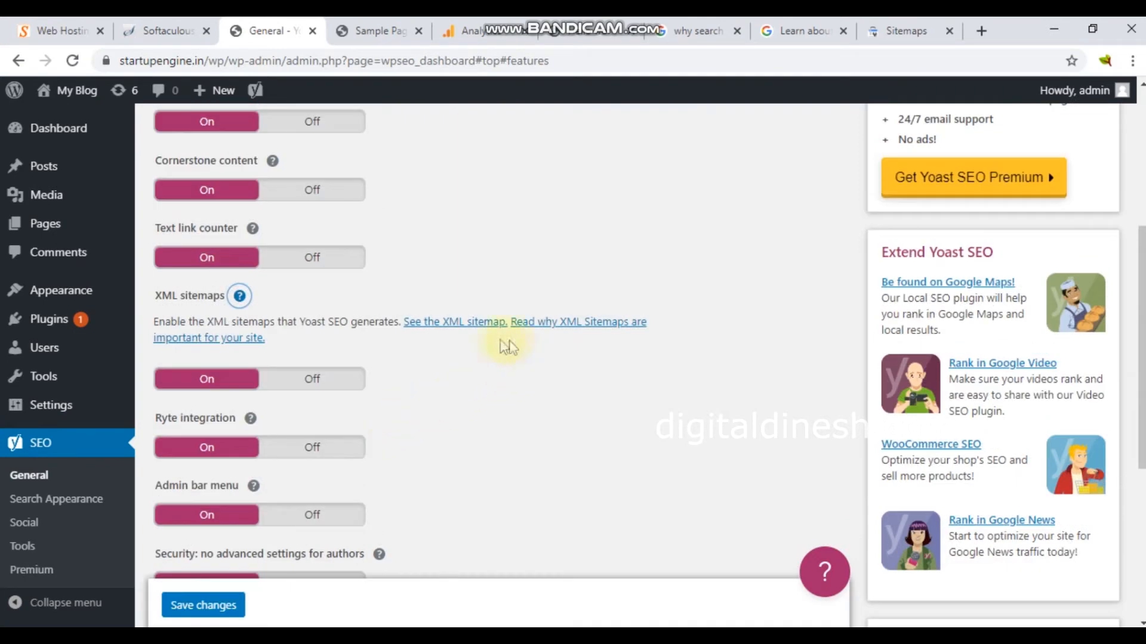
{"action": "left_click", "coordinate": [458, 323]}
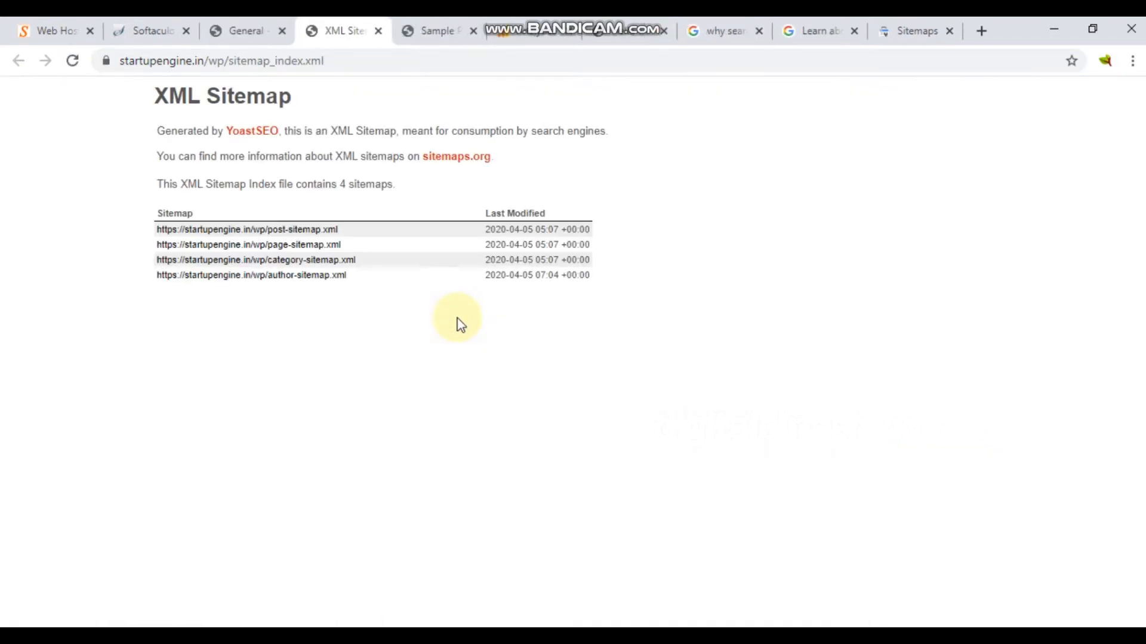
Step: Copy the full web address of the sitemap_index.xml page
{"action": "left_click", "coordinate": [349, 60]}
{"action": "left_click", "coordinate": [715, 220]}
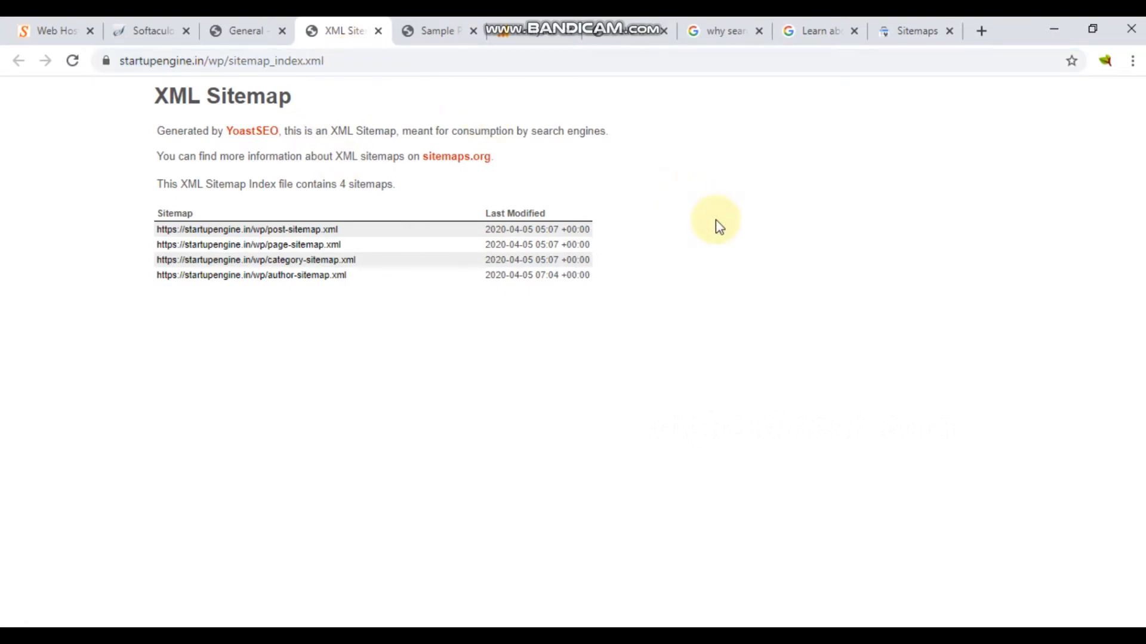
{"action": "left_click", "coordinate": [458, 62]}
{"action": "key", "text": "ctrl+c"}
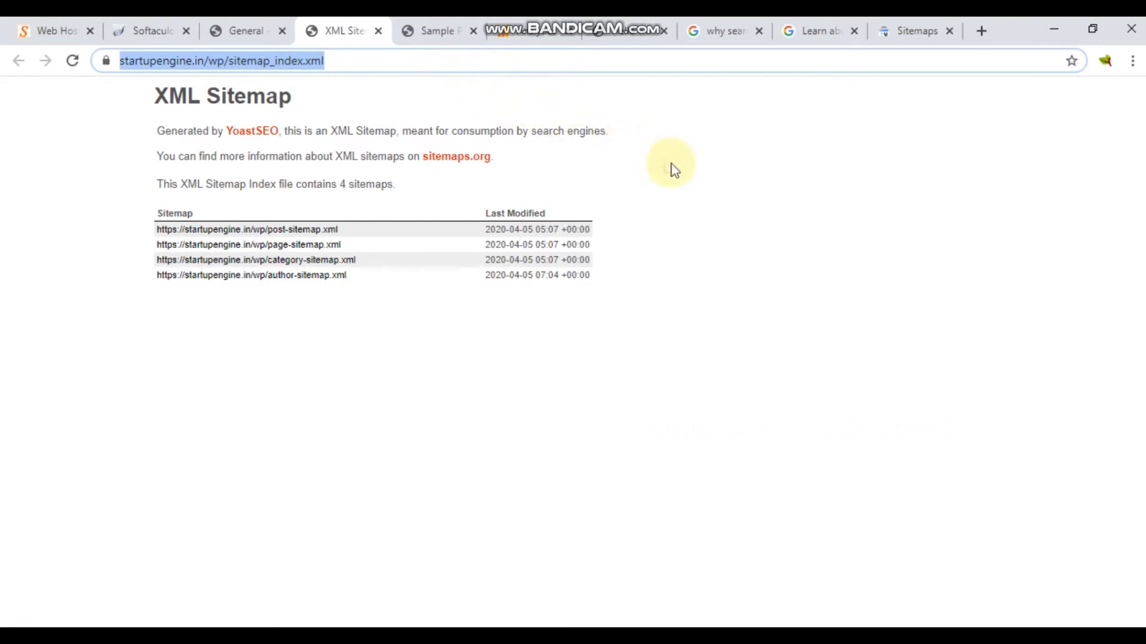
Step: In Google Search Console, add the copied sitemap address without its duplicate domain prefix and submit sitemap_index.xml
{"action": "left_click", "coordinate": [931, 27]}
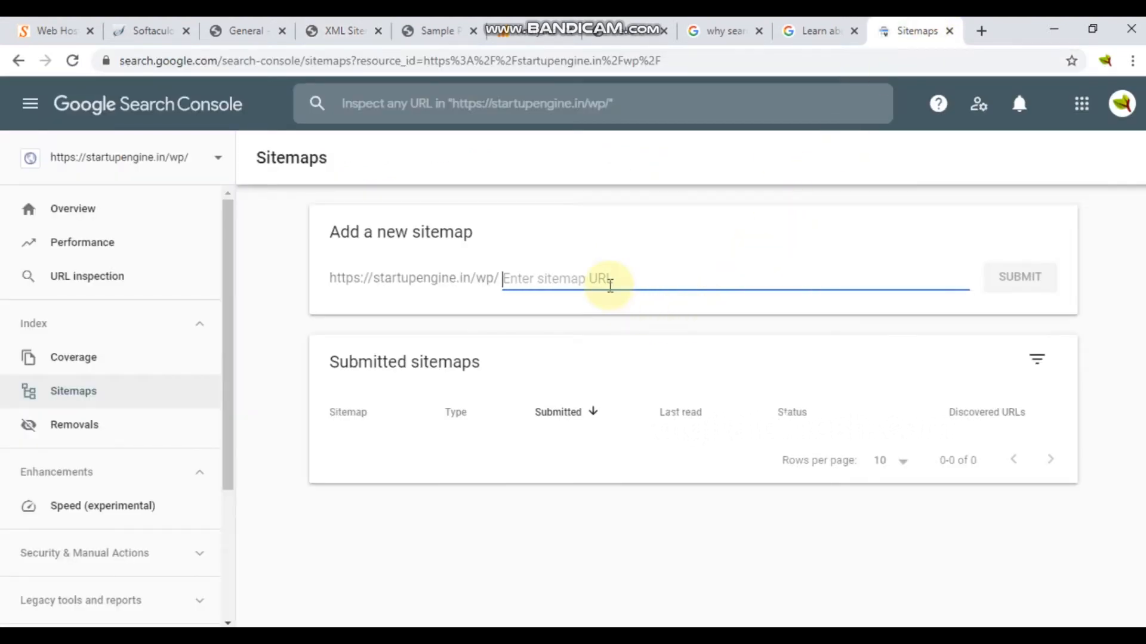
{"action": "key", "text": "ctrl+v"}
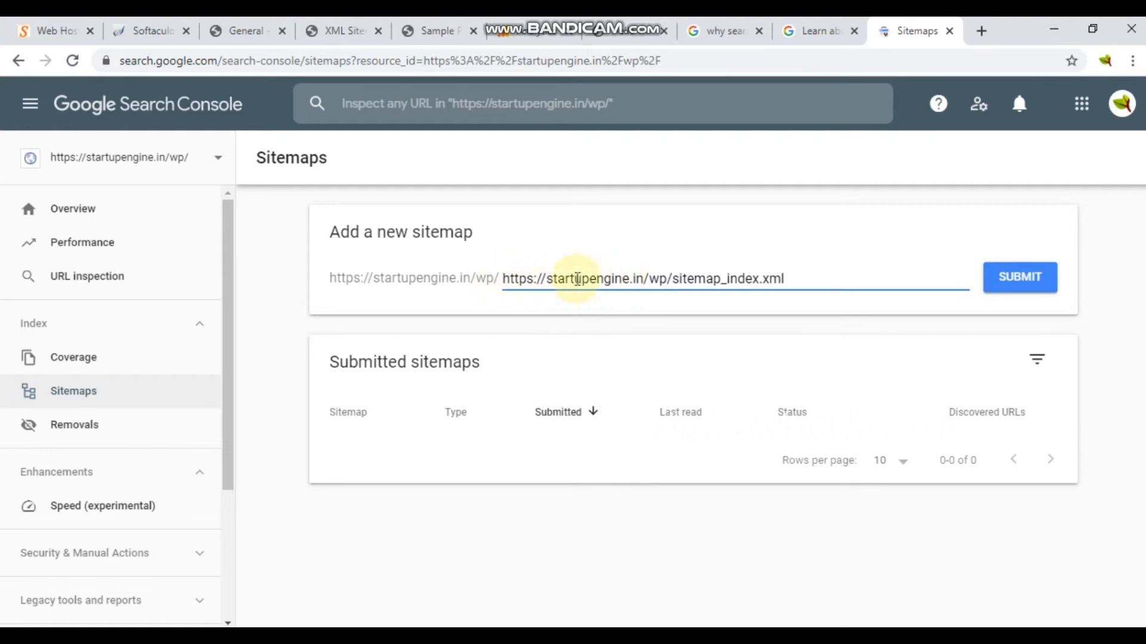
{"action": "left_click", "coordinate": [671, 281]}
{"action": "left_click_drag", "start_coordinate": [672, 281], "coordinate": [472, 279]}
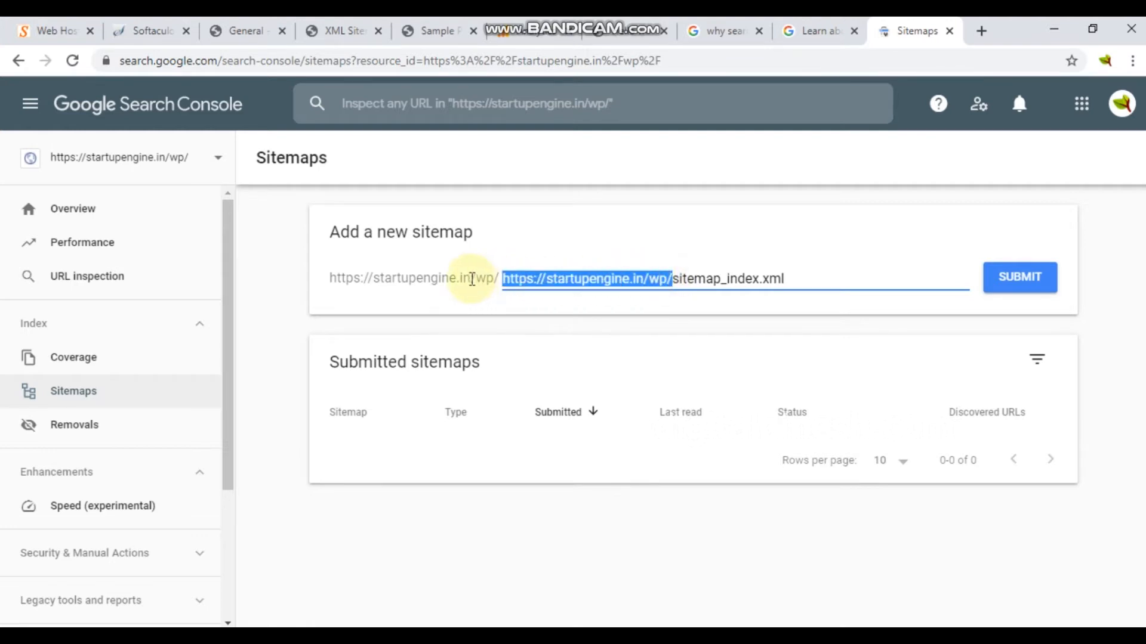
{"action": "key", "text": "BackSpace"}
{"action": "left_click", "coordinate": [1017, 295]}
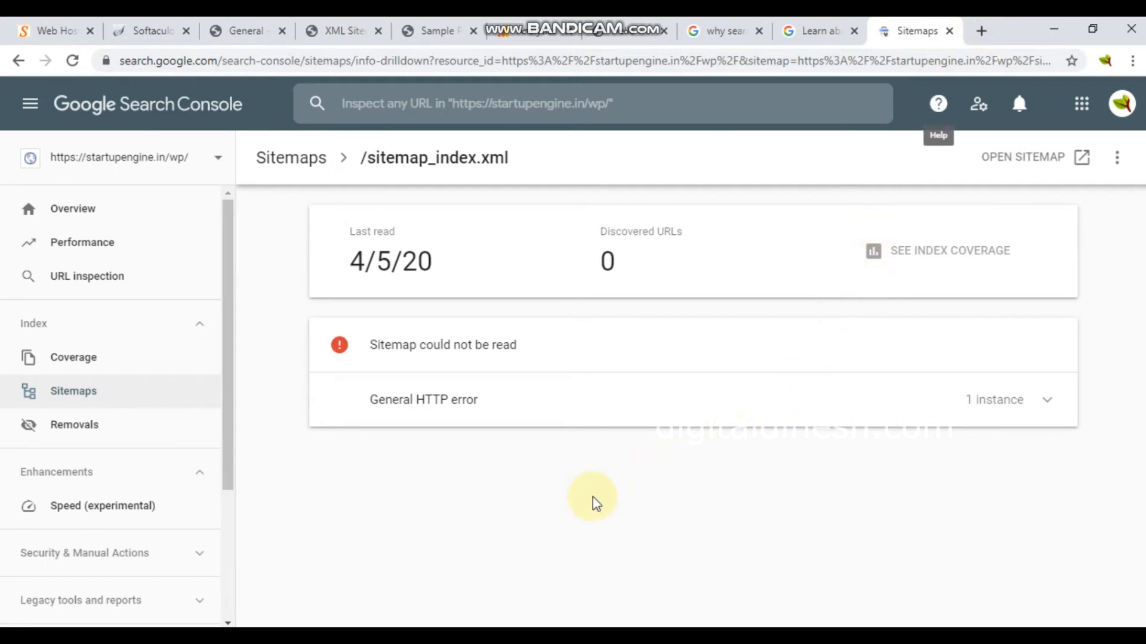
Step: Search Google for "xml sitemap generator" in a new browser tab and open the XML-Sitemaps.com site
{"action": "left_click", "coordinate": [981, 30]}
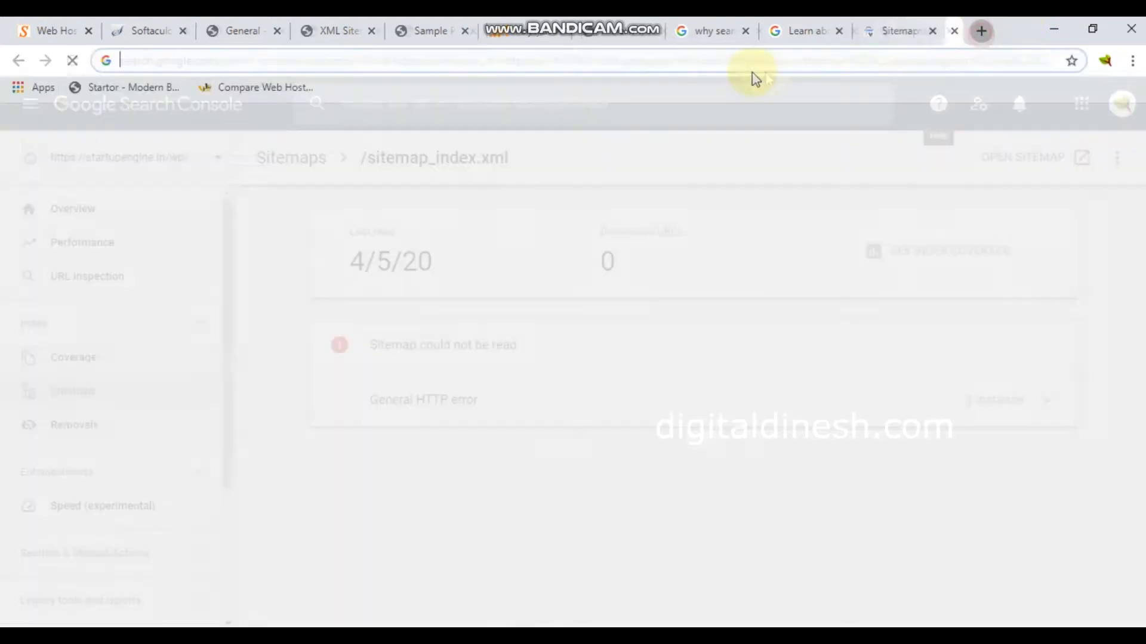
{"action": "type", "text": "x"}
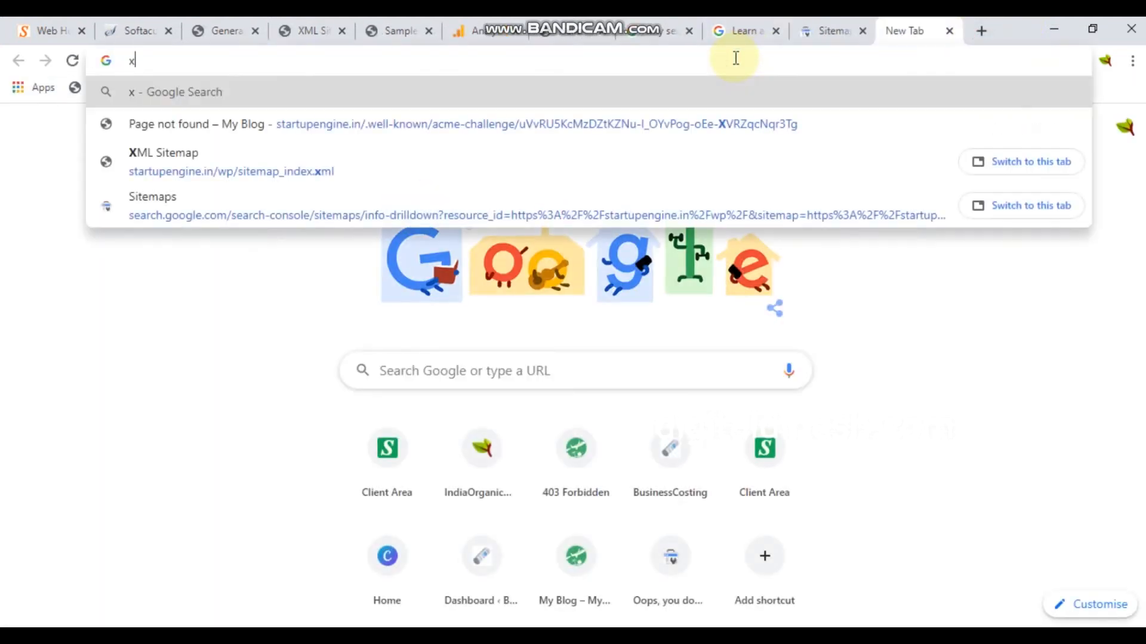
{"action": "type", "text": "ml s"}
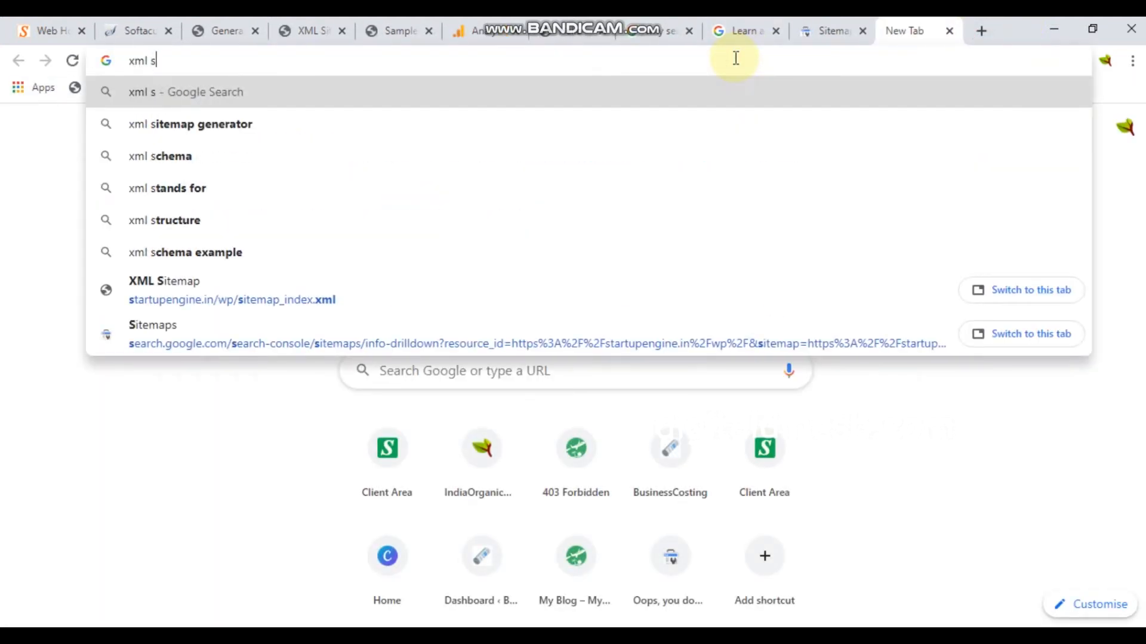
{"action": "key", "text": "Down"}
{"action": "key", "text": "Return"}
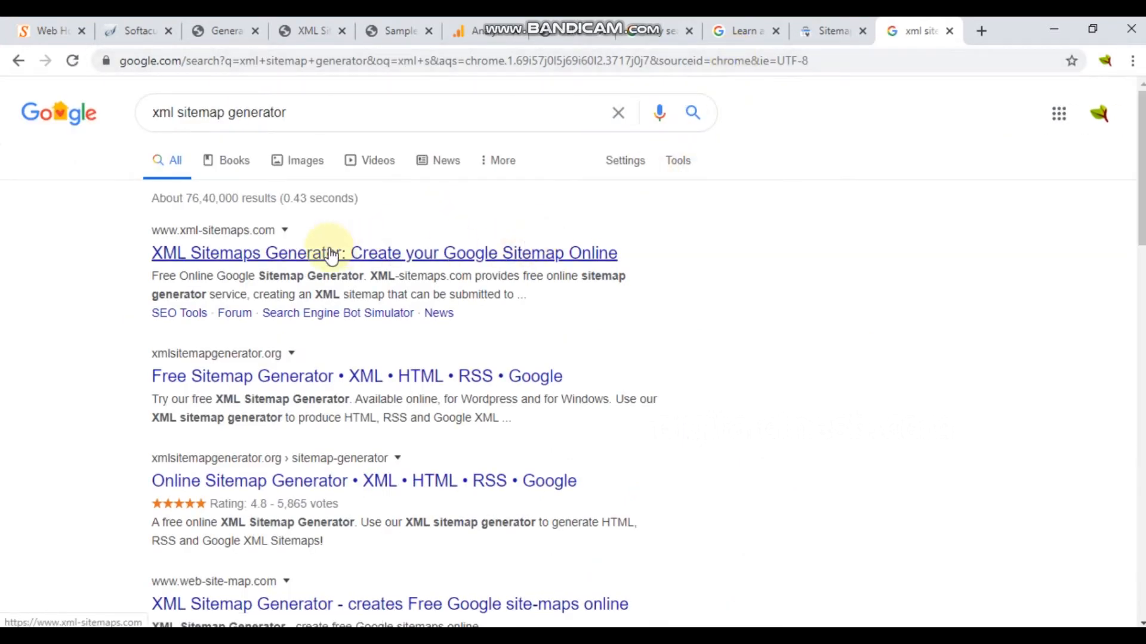
{"action": "left_click", "coordinate": [331, 254]}
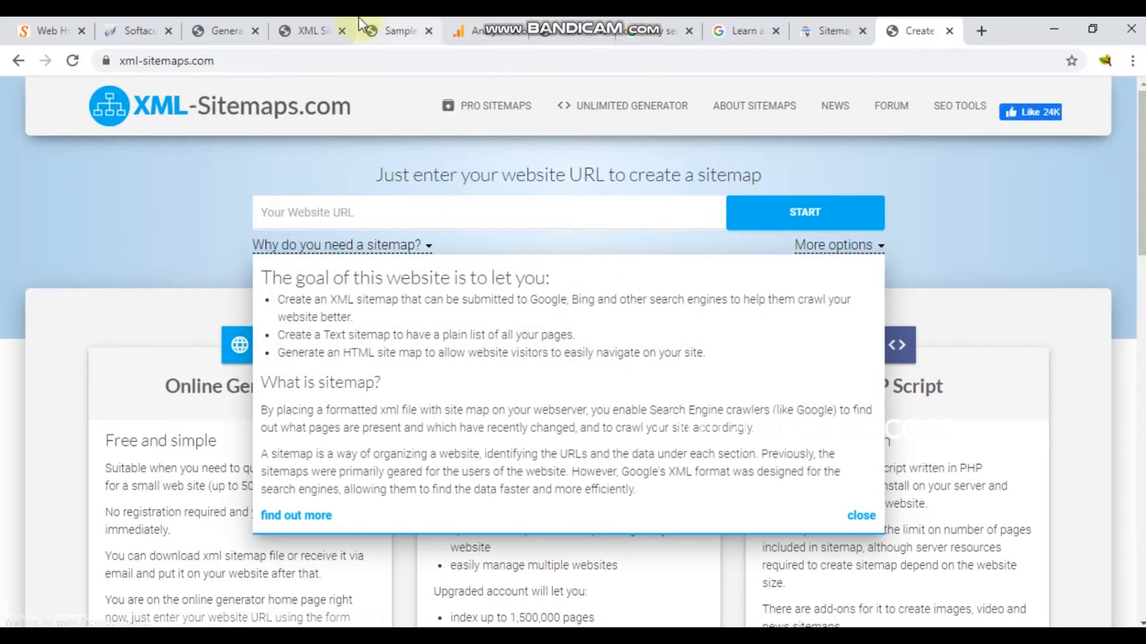
{"action": "left_click", "coordinate": [305, 31]}
{"action": "left_click", "coordinate": [230, 30]}
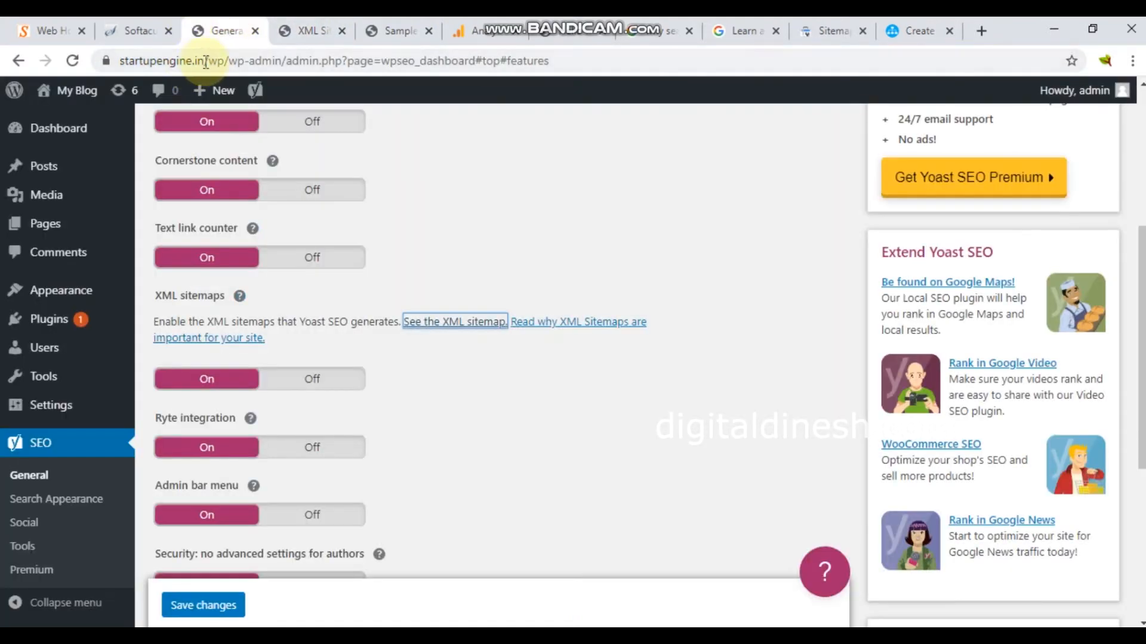
{"action": "left_click", "coordinate": [204, 61]}
{"action": "left_click_drag", "start_coordinate": [267, 61], "coordinate": [38, 63]}
{"action": "key", "text": "ctrl+c"}
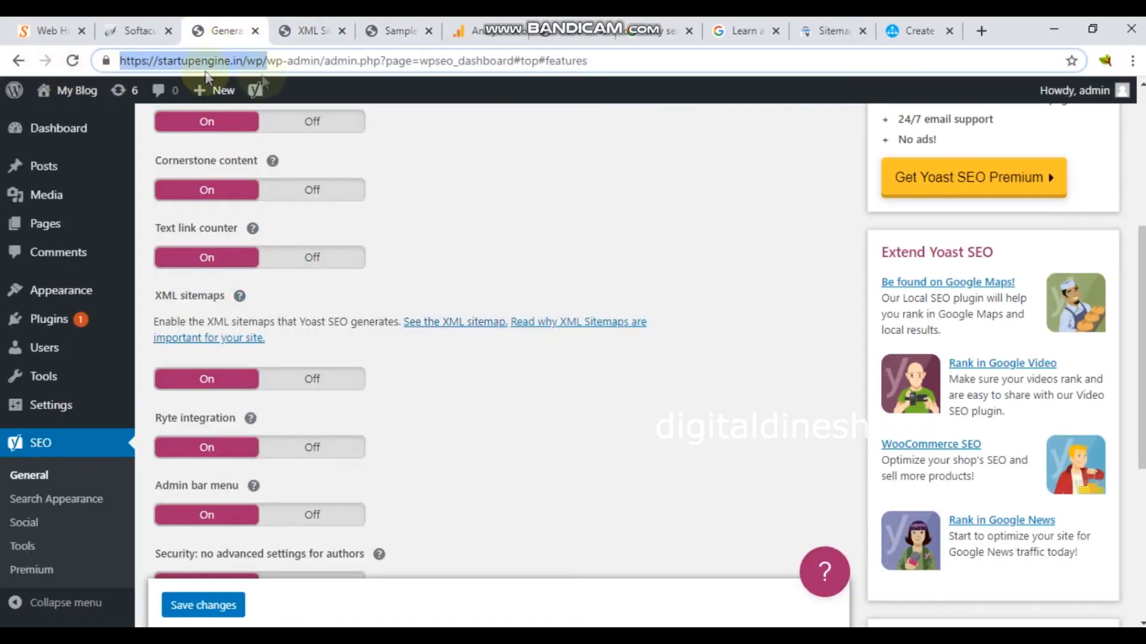
{"action": "left_click", "coordinate": [853, 28]}
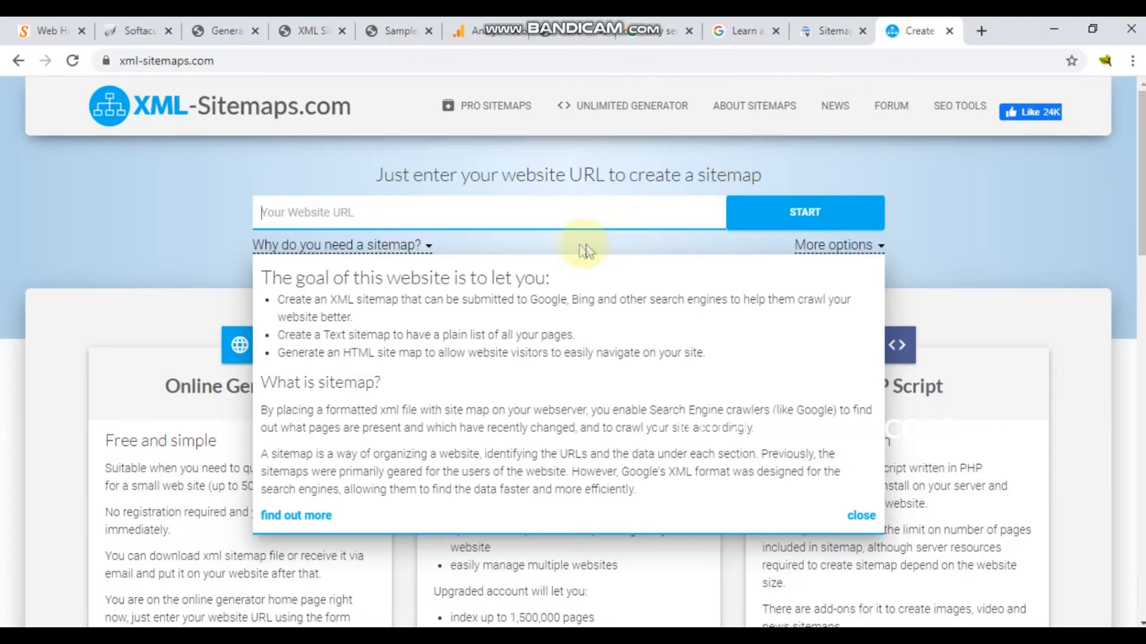
{"action": "key", "text": "ctrl+v"}
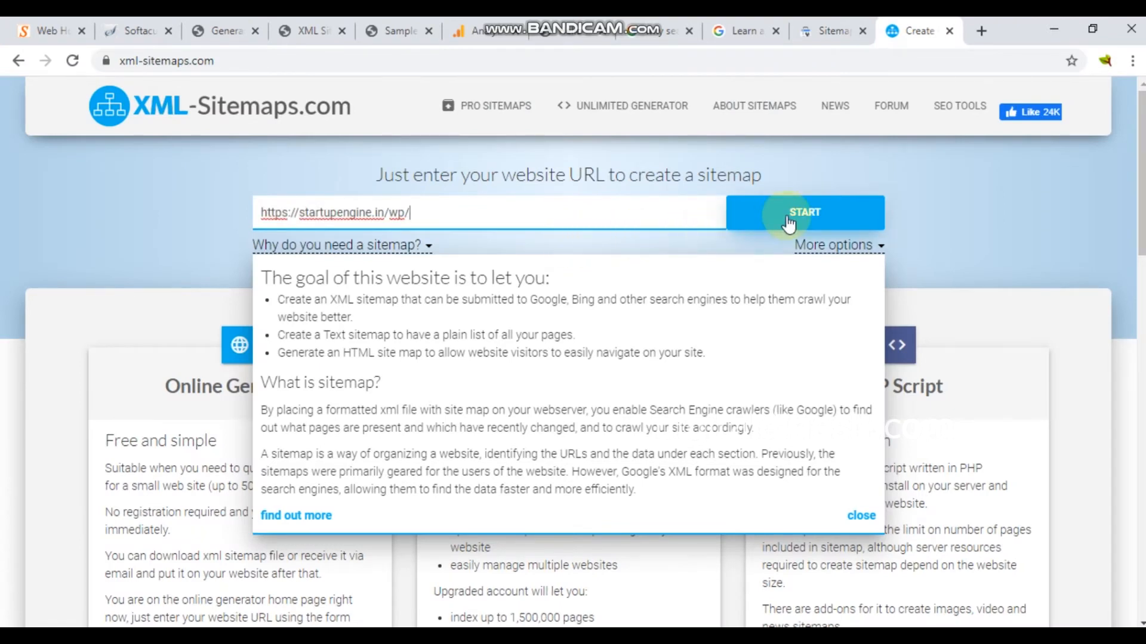
{"action": "left_click", "coordinate": [788, 224]}
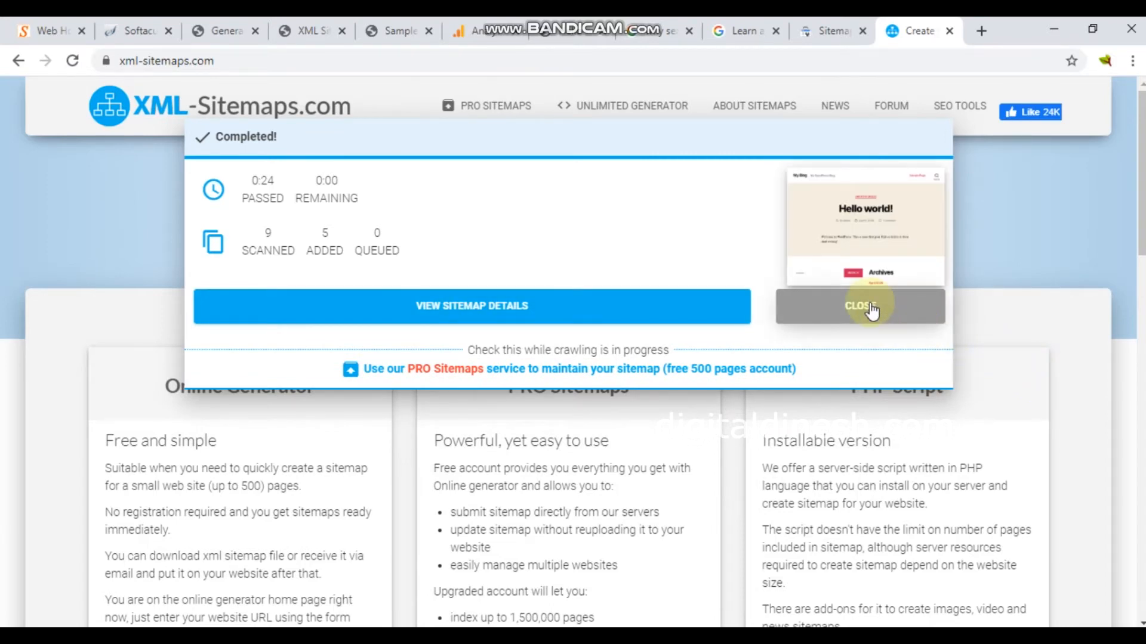
{"action": "left_click", "coordinate": [528, 315]}
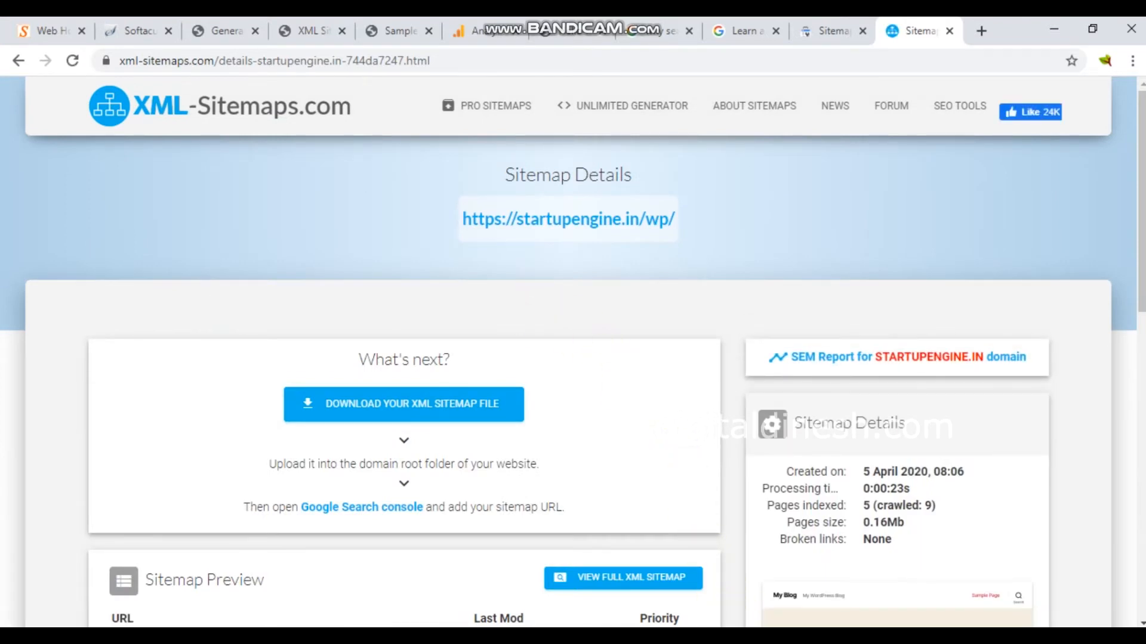
{"action": "left_click", "coordinate": [924, 626]}
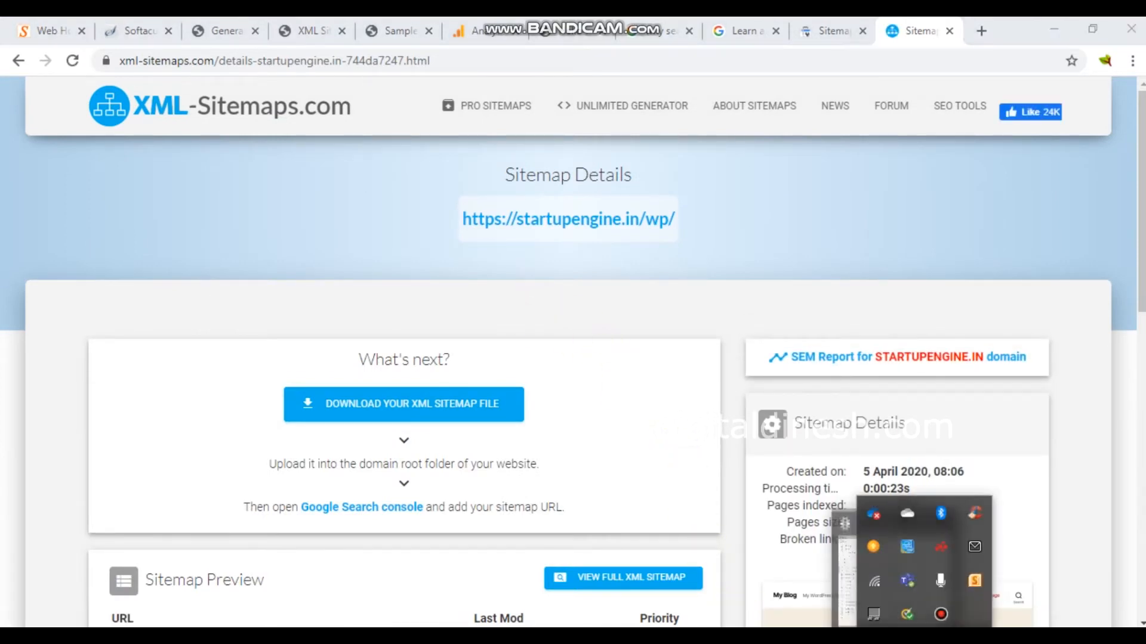
{"action": "left_click", "coordinate": [941, 614]}
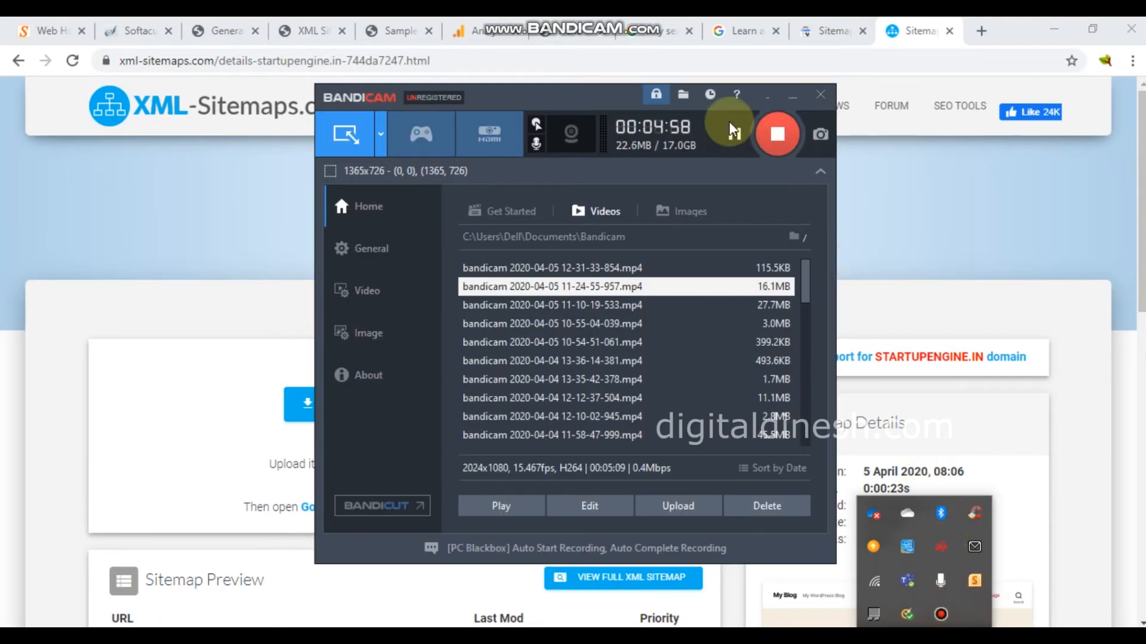
{"action": "left_click", "coordinate": [768, 101]}
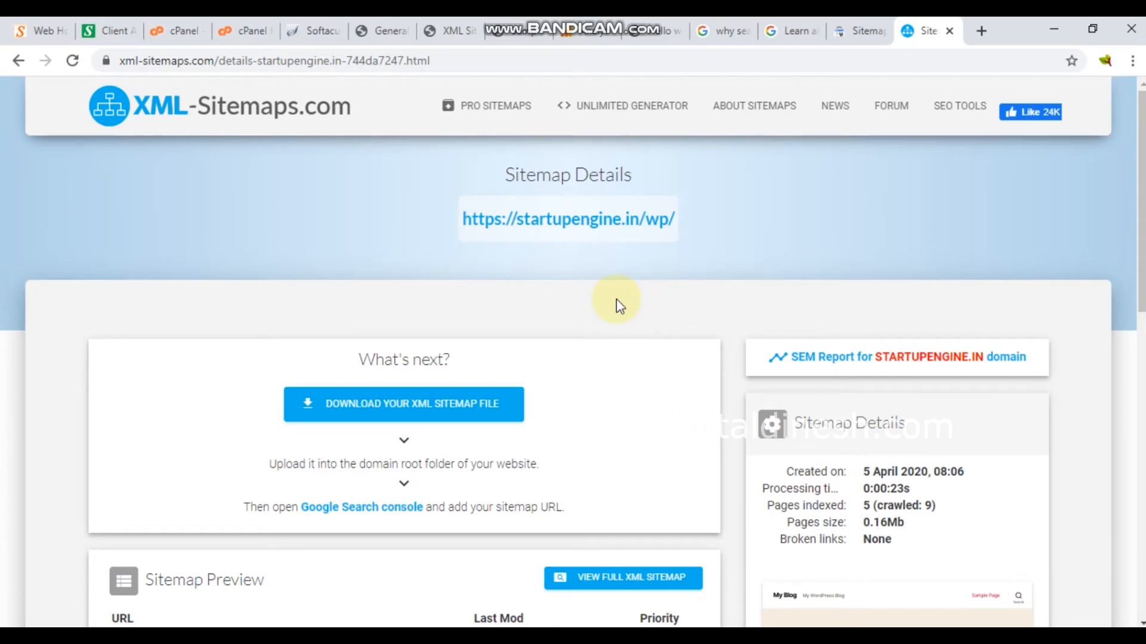
Step: Download the generated XML sitemap file and switch to the startupengine.in/wp folder in cPanel File Manager
{"action": "scroll", "coordinate": [617, 305], "scroll_direction": "down", "scroll_amount": 2}
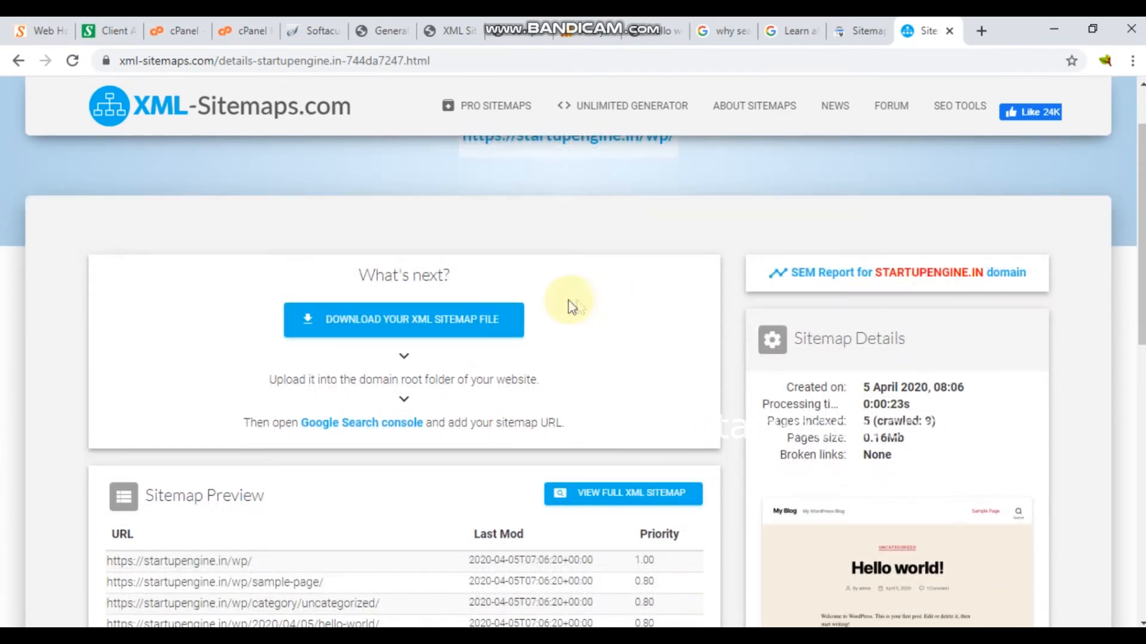
{"action": "left_click", "coordinate": [477, 322]}
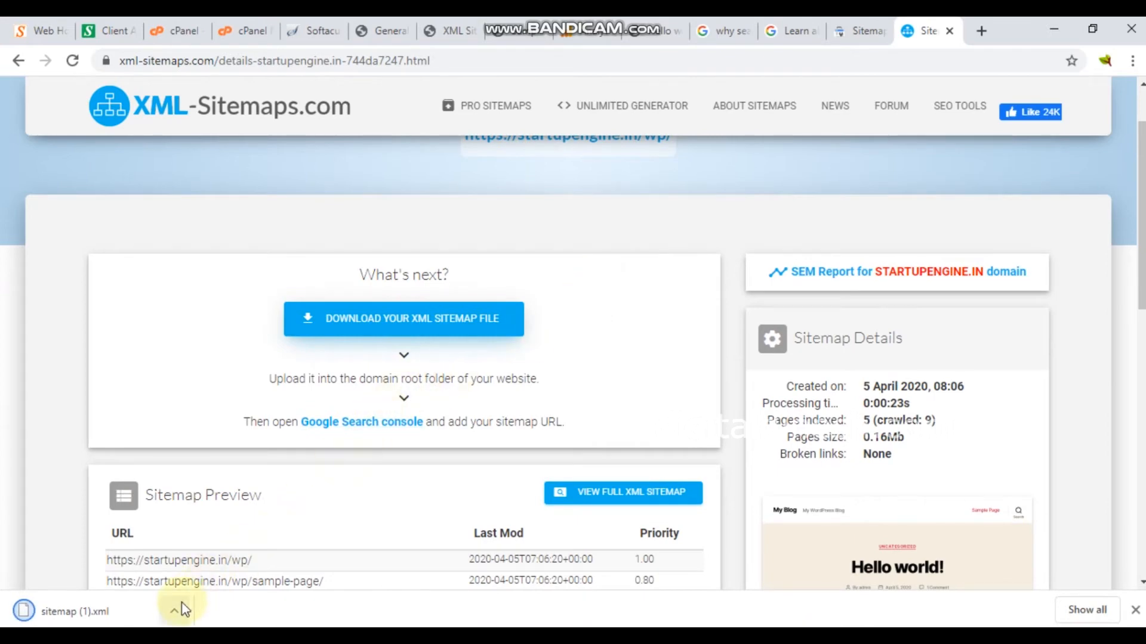
{"action": "left_click", "coordinate": [245, 31]}
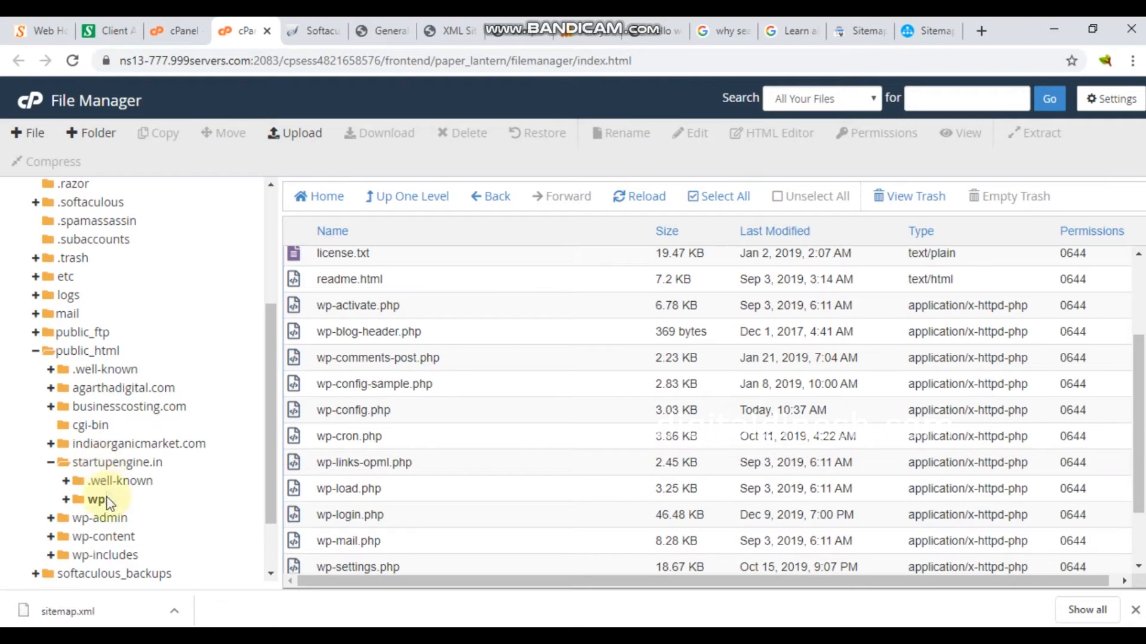
{"action": "scroll", "coordinate": [410, 425], "scroll_direction": "up", "scroll_amount": 1}
{"action": "scroll", "coordinate": [410, 425], "scroll_direction": "up", "scroll_amount": 1}
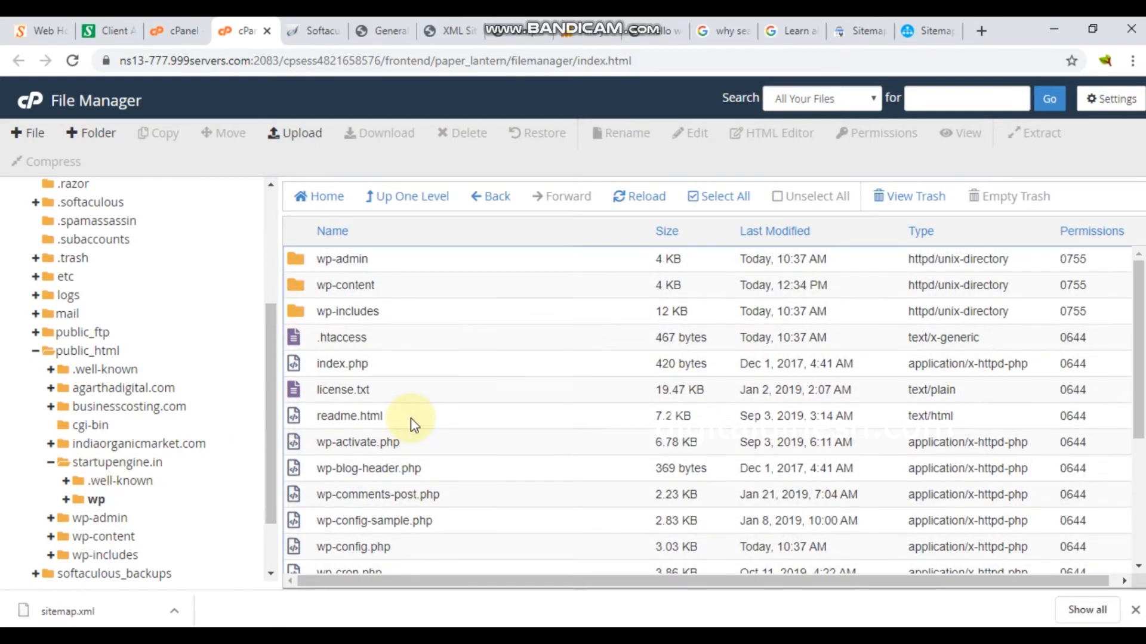
{"action": "scroll", "coordinate": [484, 550], "scroll_direction": "down", "scroll_amount": 4}
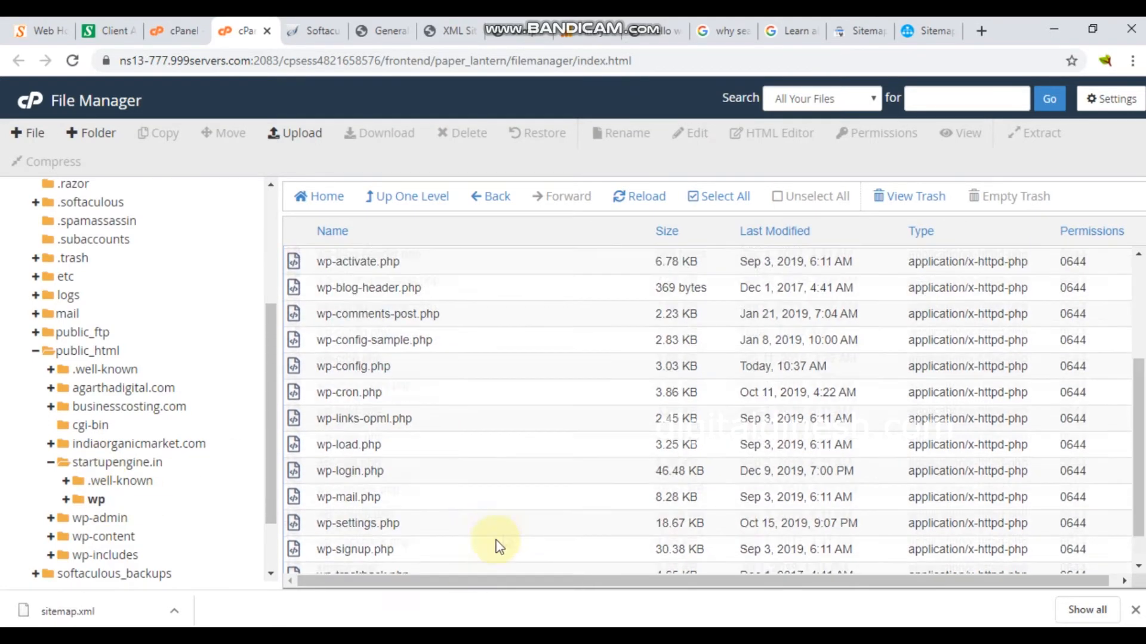
Step: Upload the sitemap file from Downloads into public_html/startupengine.in/wp and return to the folder listing
{"action": "left_click", "coordinate": [302, 133]}
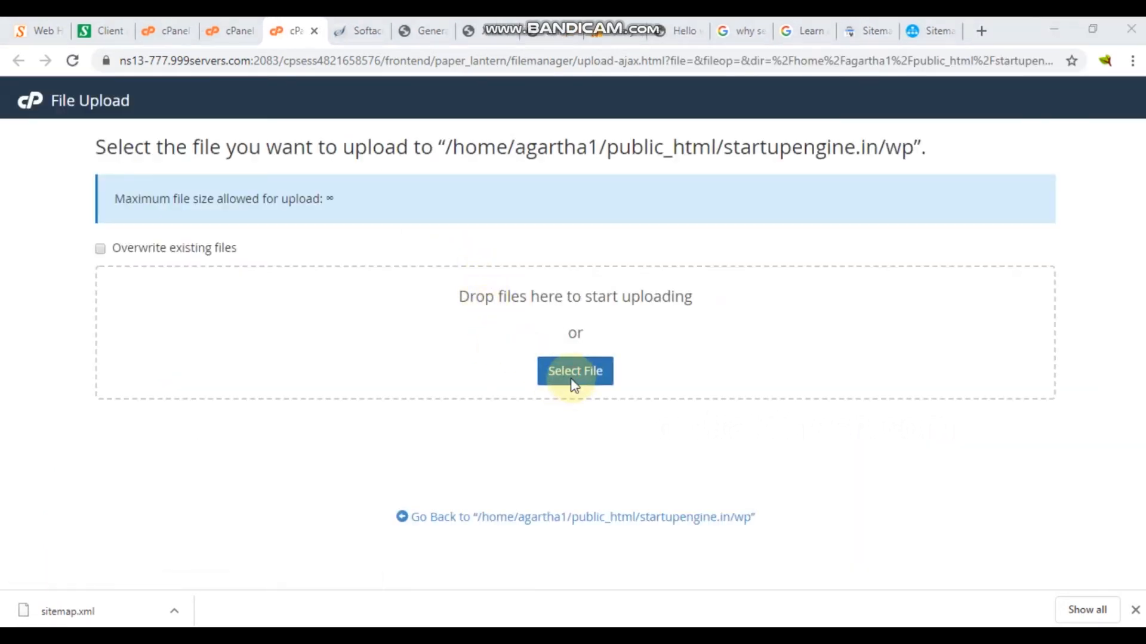
{"action": "left_click", "coordinate": [576, 371]}
{"action": "left_click", "coordinate": [220, 179]}
{"action": "left_click", "coordinate": [724, 392]}
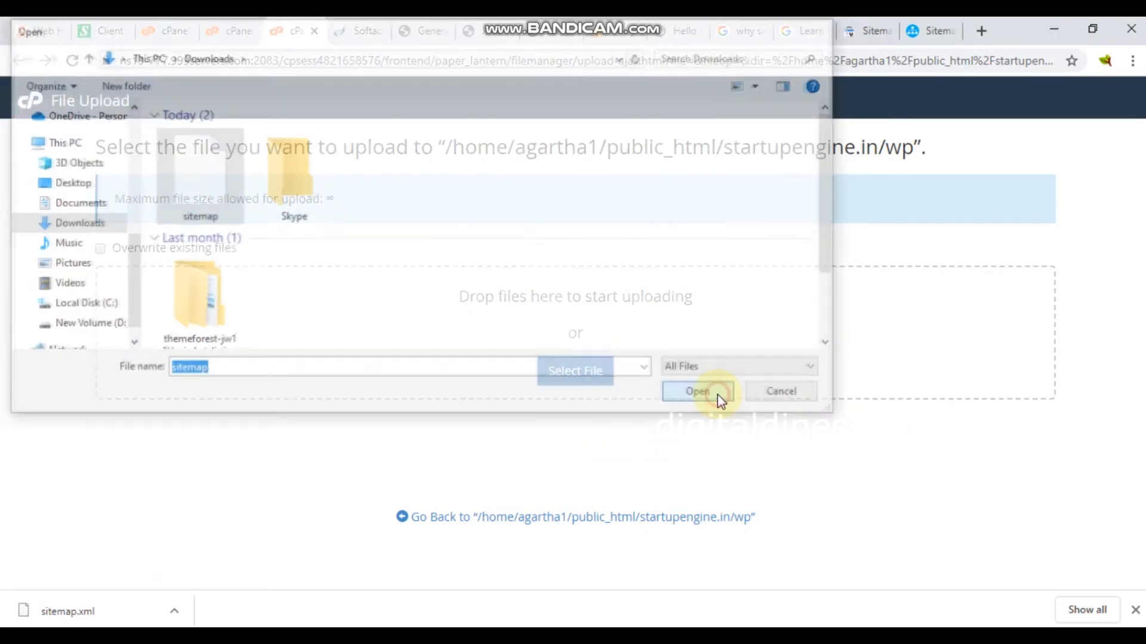
{"action": "left_click", "coordinate": [602, 525]}
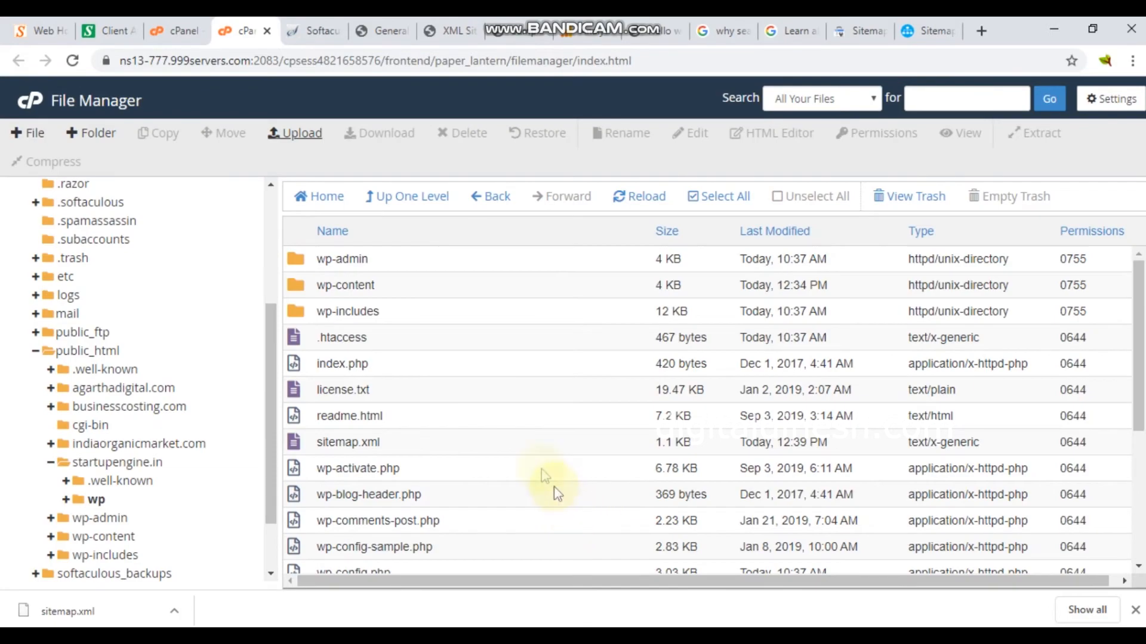
Step: Look through the wp folder's file list for the uploaded sitemap.xml and select it
{"action": "scroll", "coordinate": [532, 457], "scroll_direction": "down", "scroll_amount": 4}
{"action": "scroll", "coordinate": [470, 495], "scroll_direction": "up", "scroll_amount": 5}
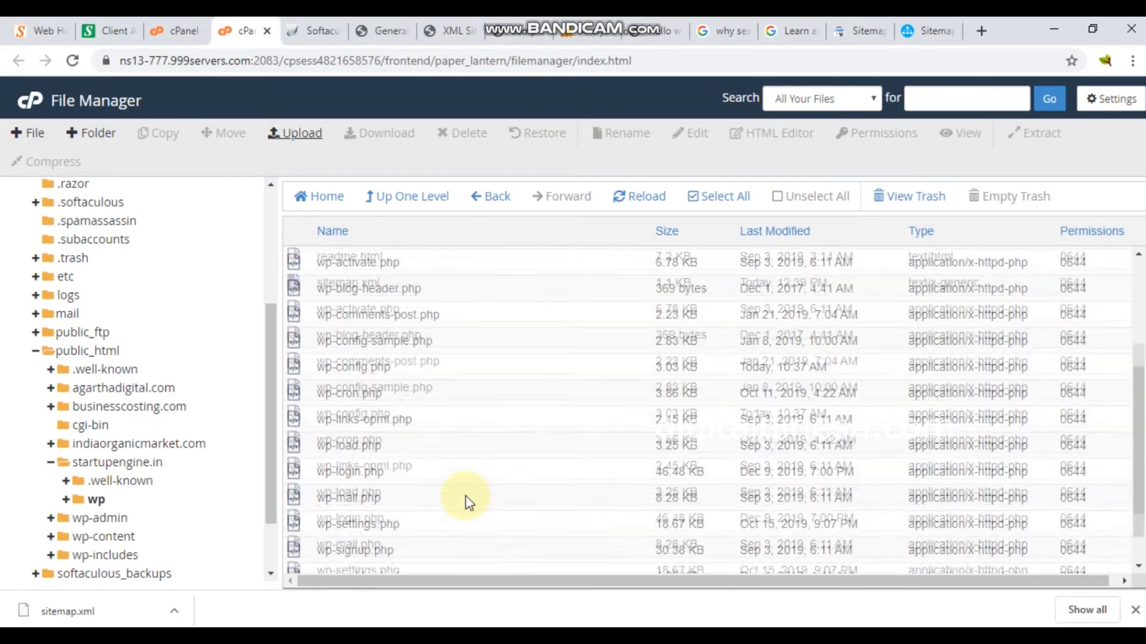
{"action": "scroll", "coordinate": [345, 401], "scroll_direction": "down", "scroll_amount": 5}
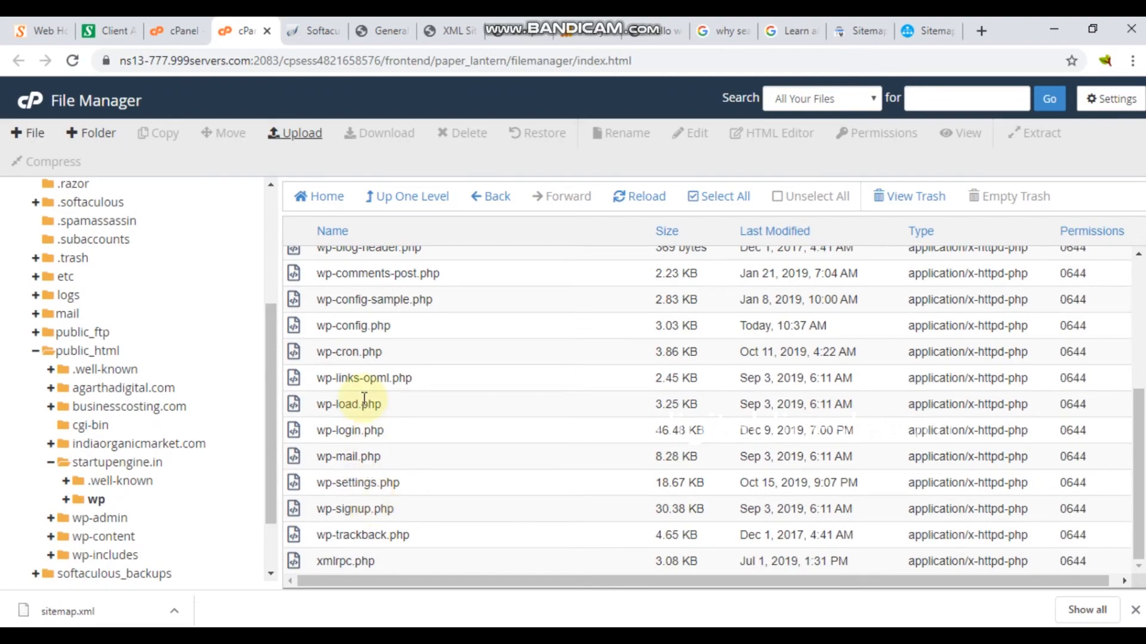
{"action": "scroll", "coordinate": [358, 401], "scroll_direction": "up", "scroll_amount": 4}
{"action": "left_click", "coordinate": [366, 363]}
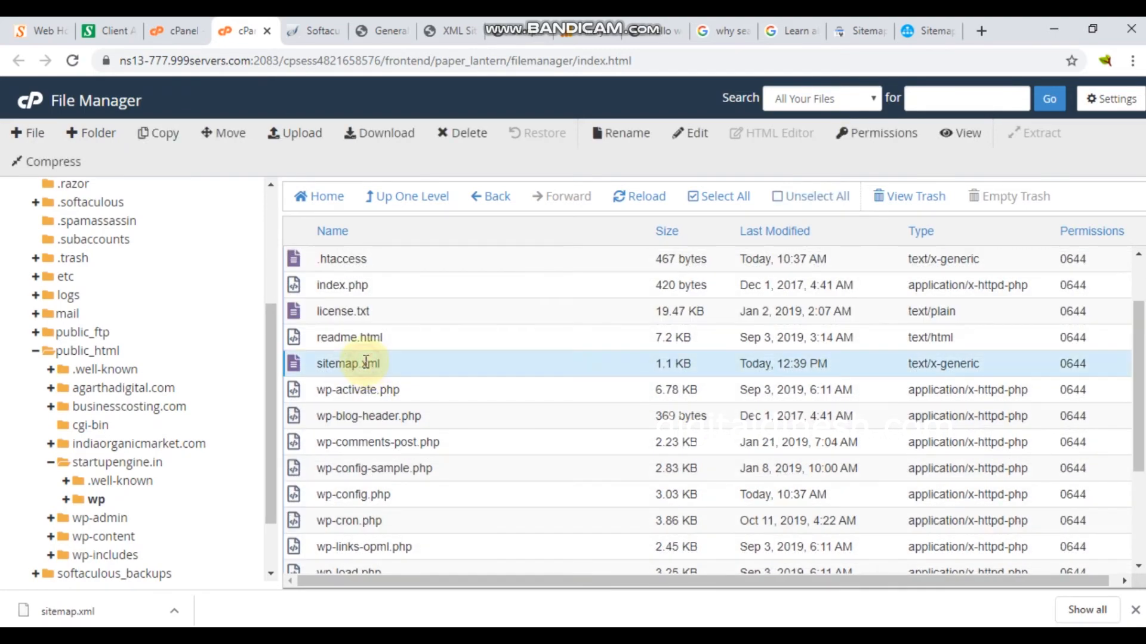
{"action": "left_click", "coordinate": [363, 364]}
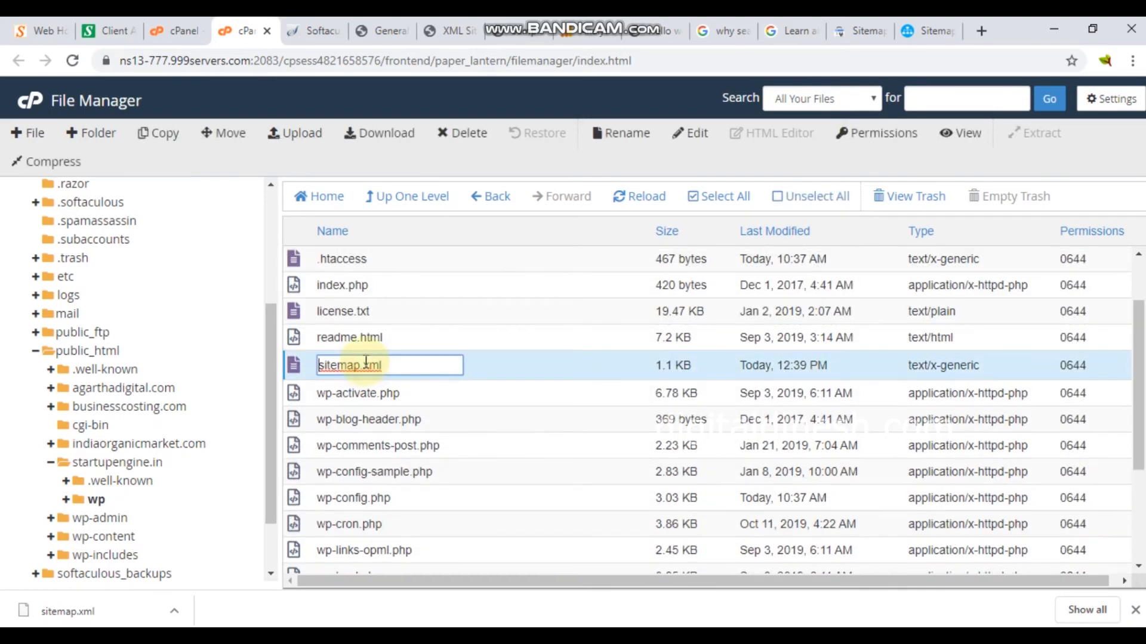
{"action": "left_click", "coordinate": [299, 364]}
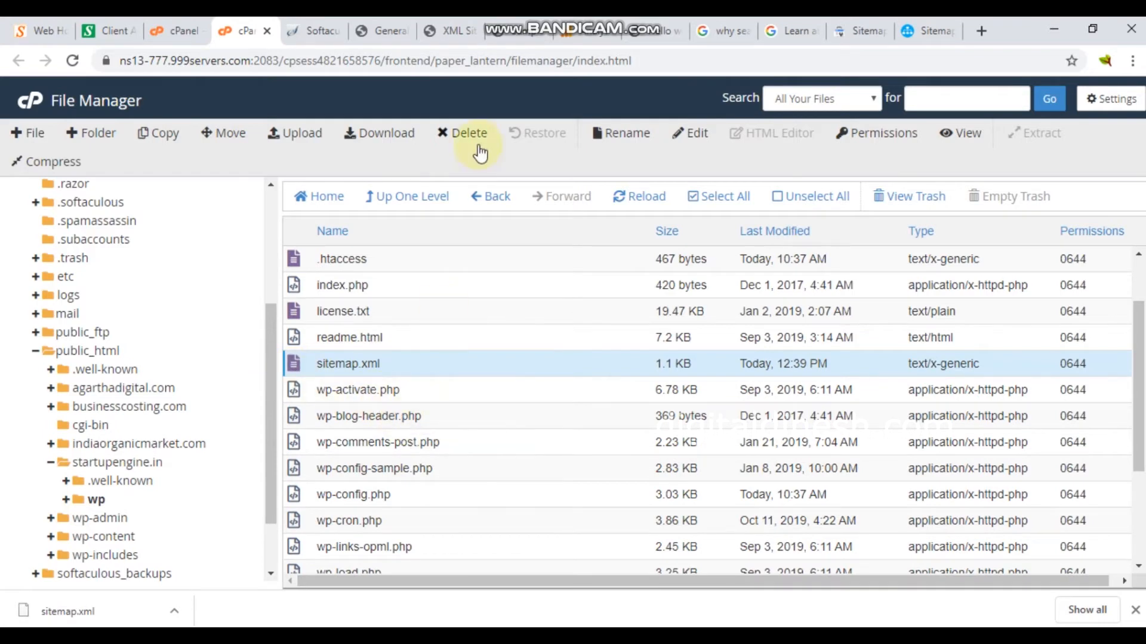
{"action": "left_click", "coordinate": [859, 29]}
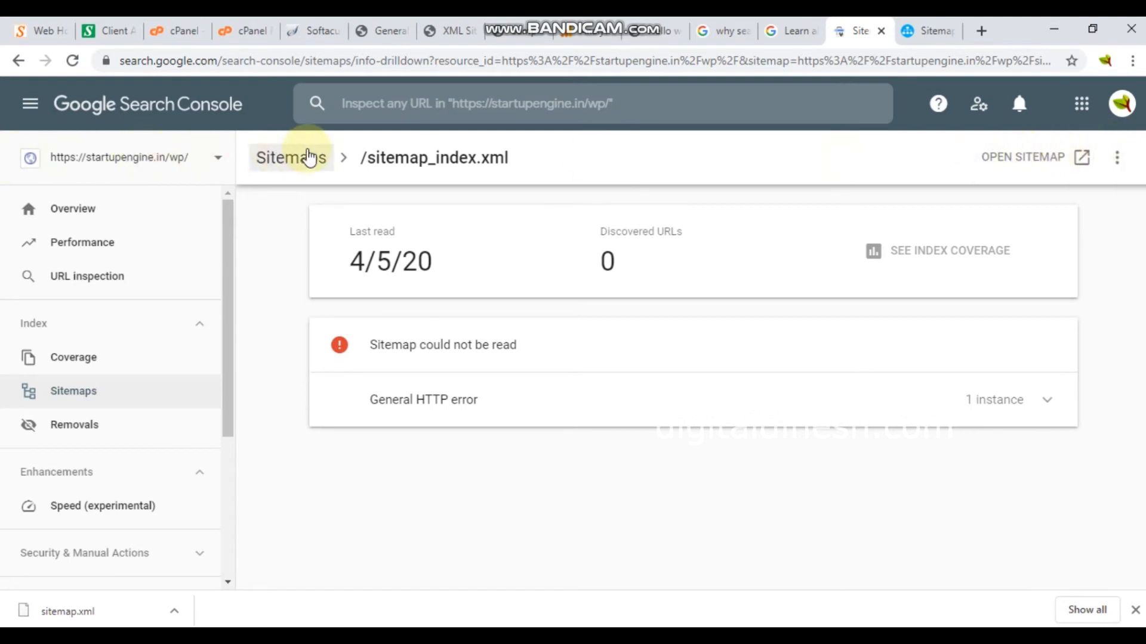
{"action": "left_click", "coordinate": [83, 392]}
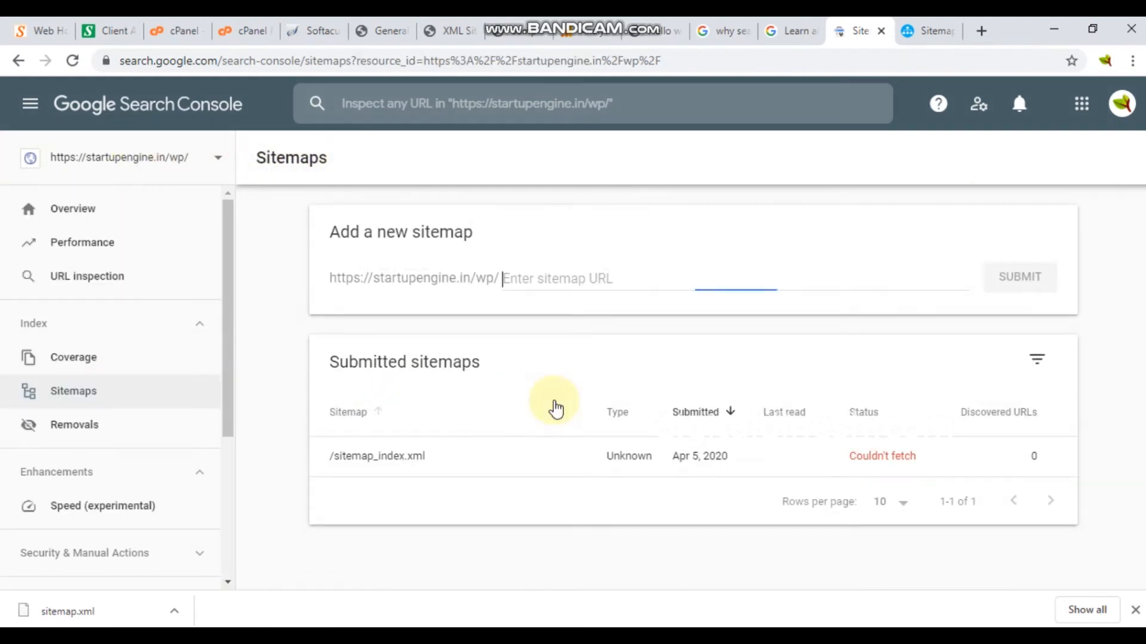
{"action": "type", "text": "https://startupengine.in/wp/"}
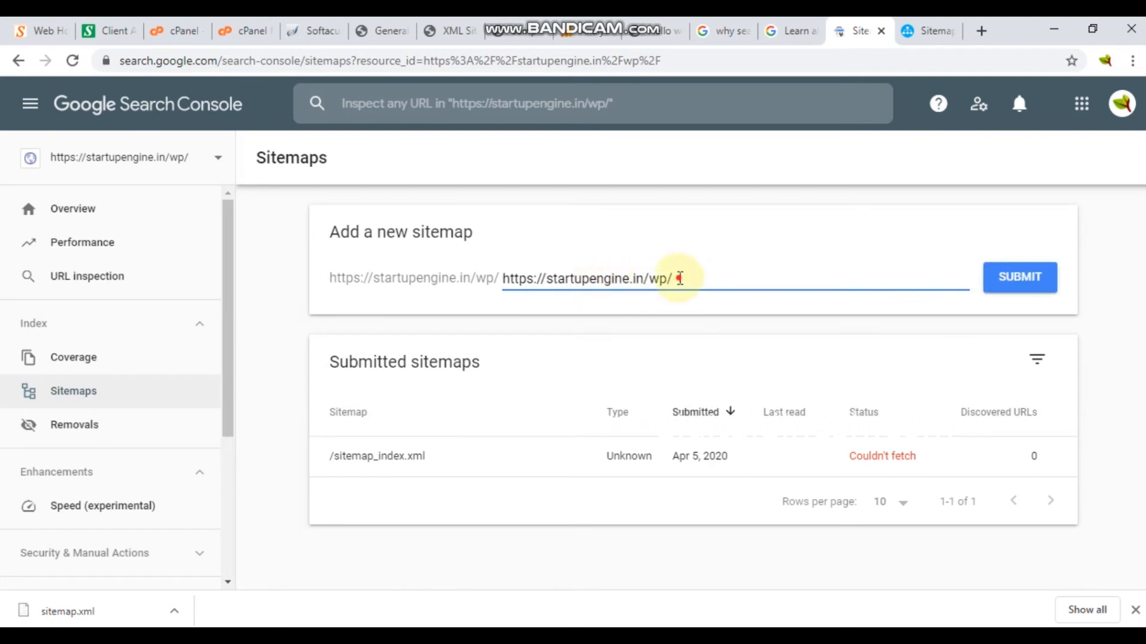
{"action": "left_click_drag", "start_coordinate": [677, 276], "coordinate": [399, 312]}
{"action": "type", "text": "sitemap"}
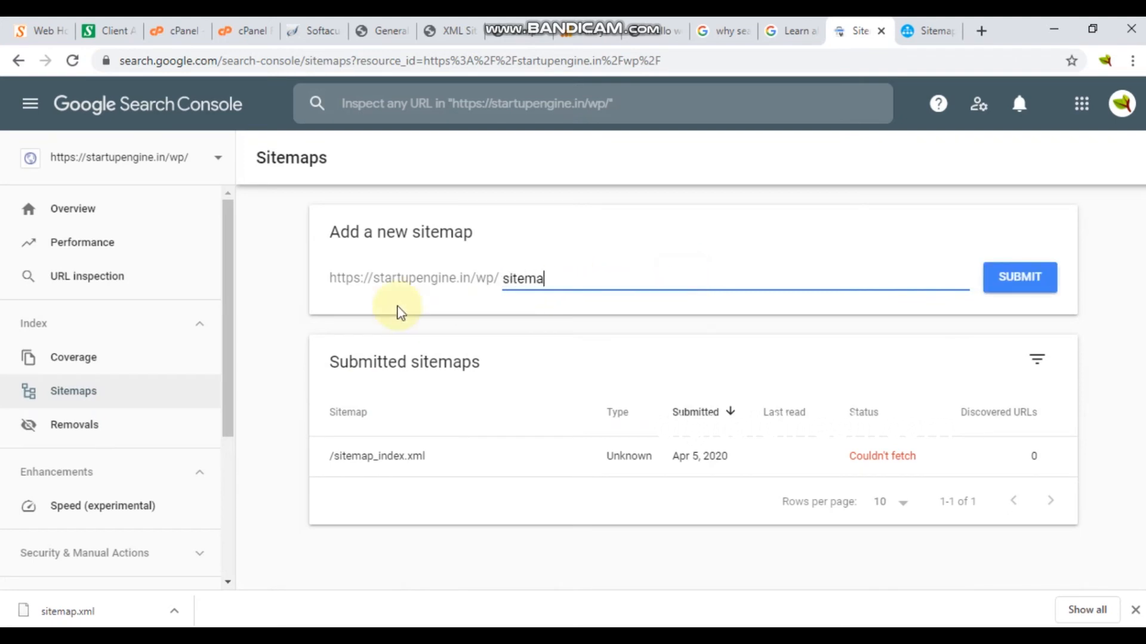
{"action": "type", "text": ".xml"}
{"action": "left_click", "coordinate": [1017, 278]}
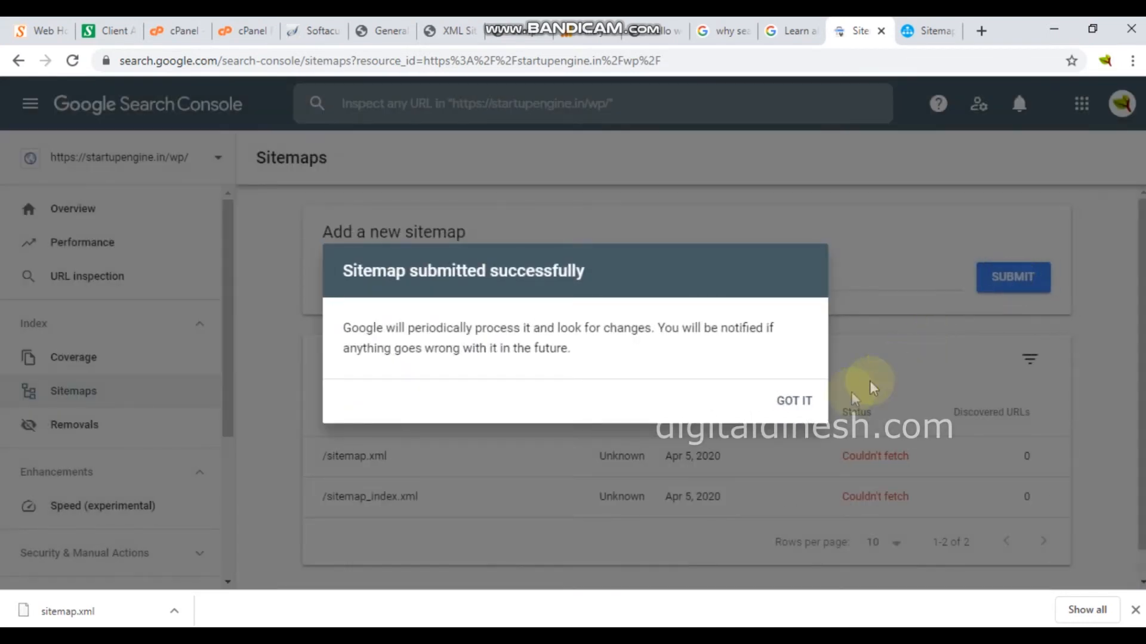
{"action": "left_click", "coordinate": [796, 412]}
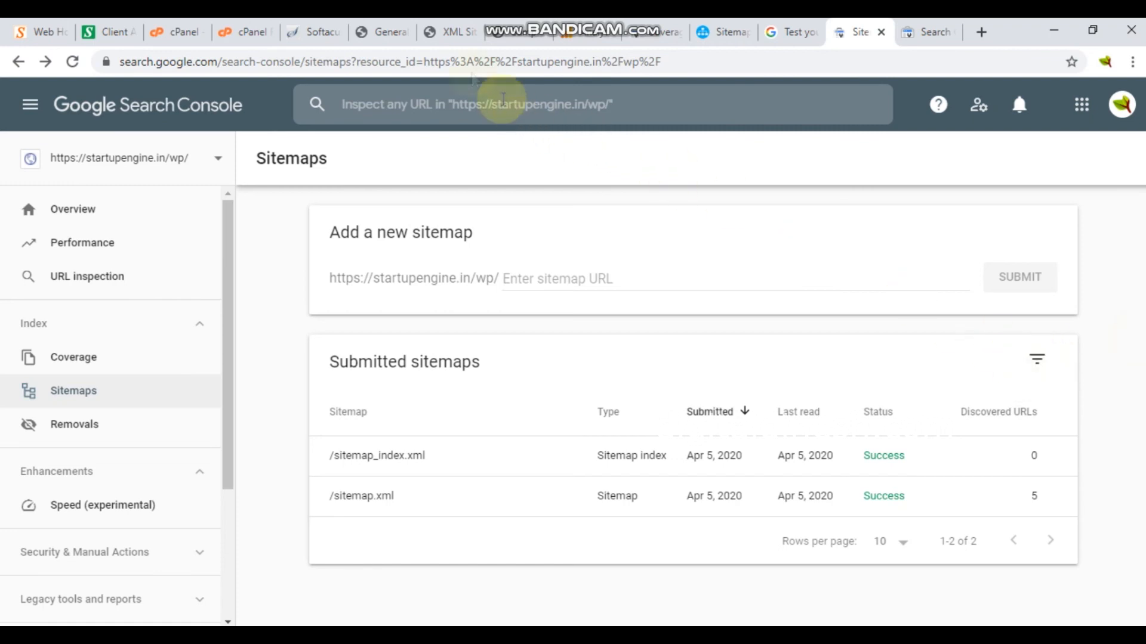
Step: On the WordPress site, review the Yoast SEO feature settings, including XML sitemaps, and return to the plugin's dashboard
{"action": "left_click", "coordinate": [366, 30]}
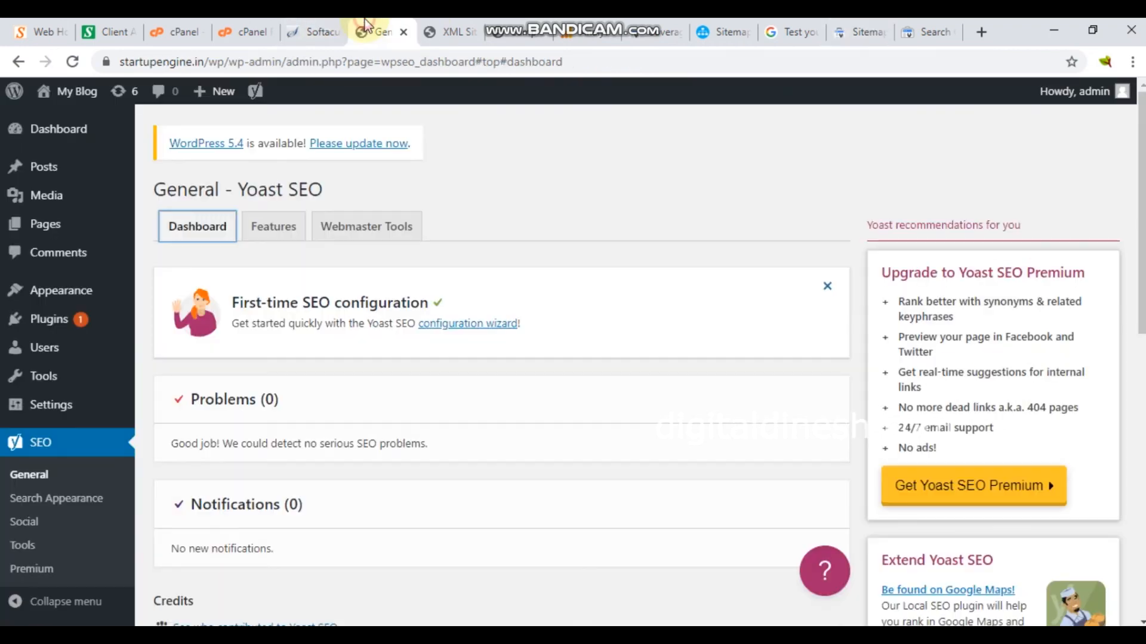
{"action": "left_click", "coordinate": [274, 239]}
{"action": "scroll", "coordinate": [464, 292], "scroll_direction": "down", "scroll_amount": 1}
{"action": "scroll", "coordinate": [464, 293], "scroll_direction": "down", "scroll_amount": 3}
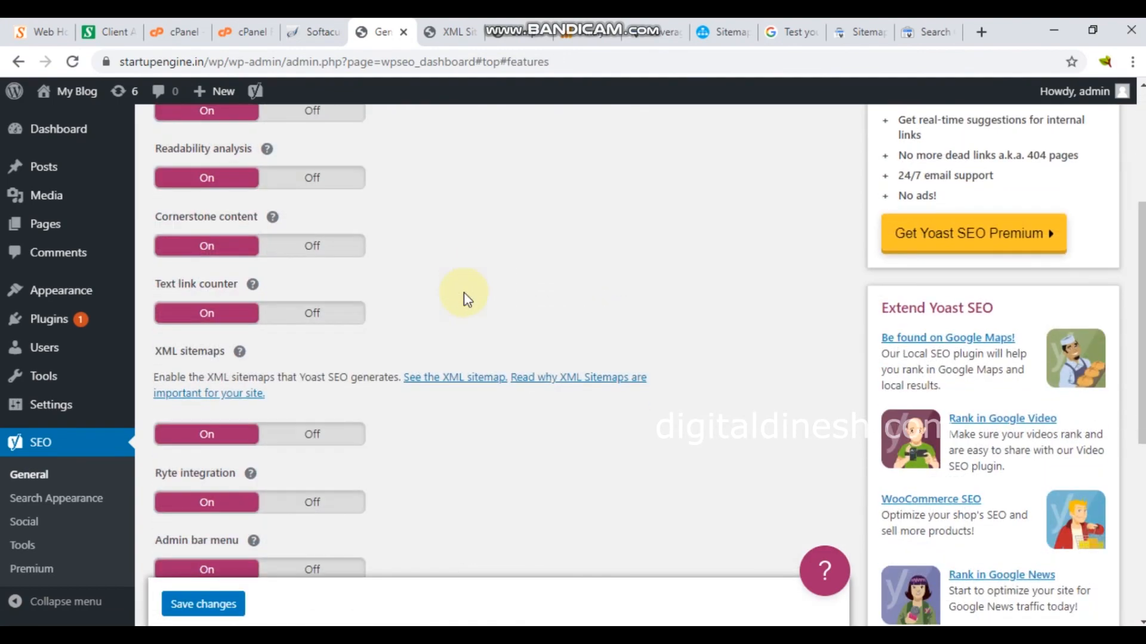
{"action": "scroll", "coordinate": [473, 292], "scroll_direction": "down", "scroll_amount": 4}
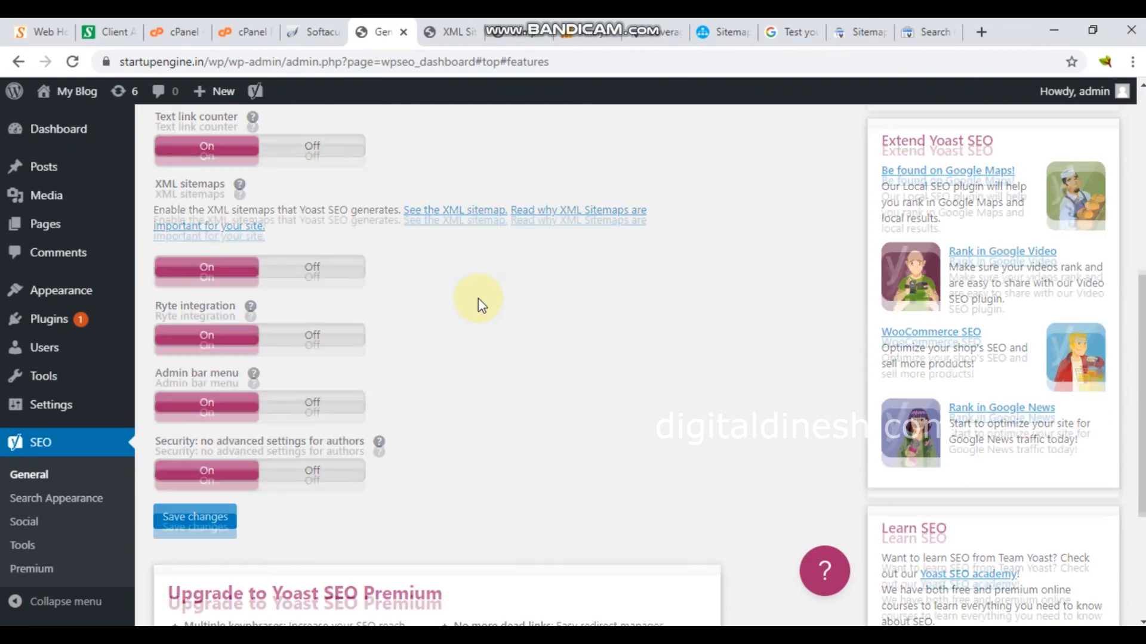
{"action": "scroll", "coordinate": [475, 302], "scroll_direction": "up", "scroll_amount": 7}
{"action": "left_click", "coordinate": [191, 238]}
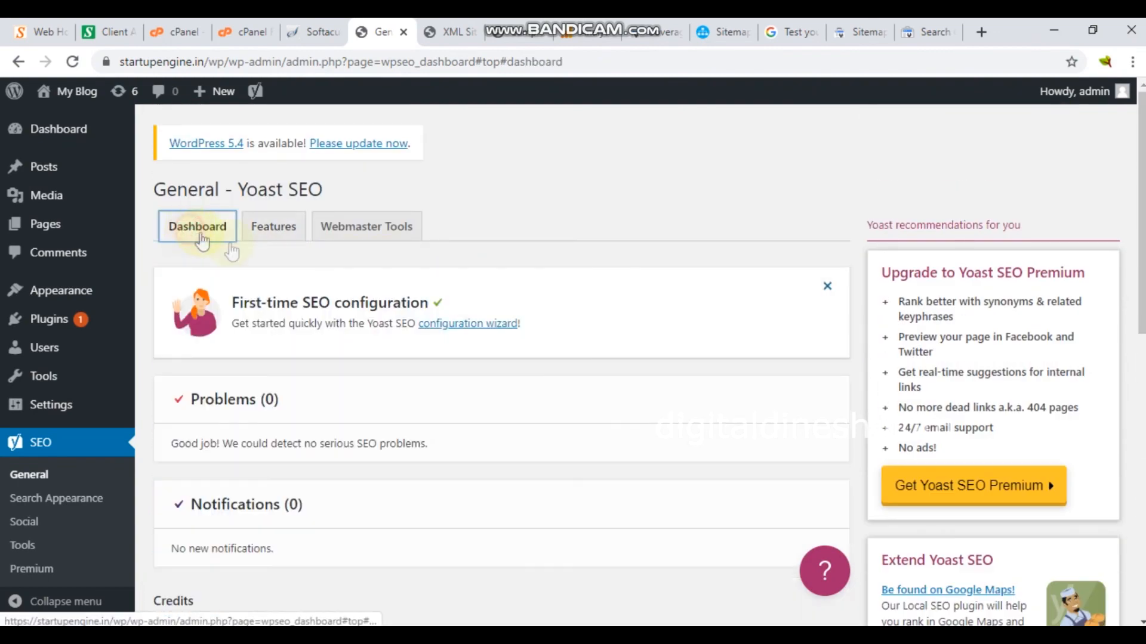
Step: Back in Google Search Console, open the details of the submitted sitemap.xml and highlight its discovered URLs figure
{"action": "left_click", "coordinate": [873, 27]}
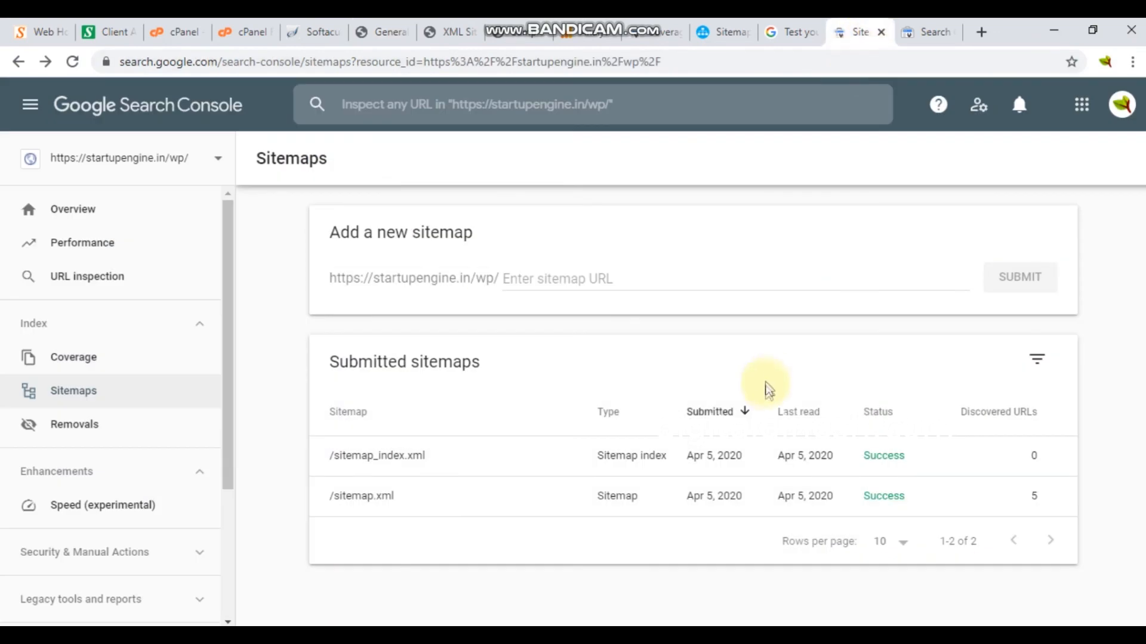
{"action": "left_click", "coordinate": [786, 499]}
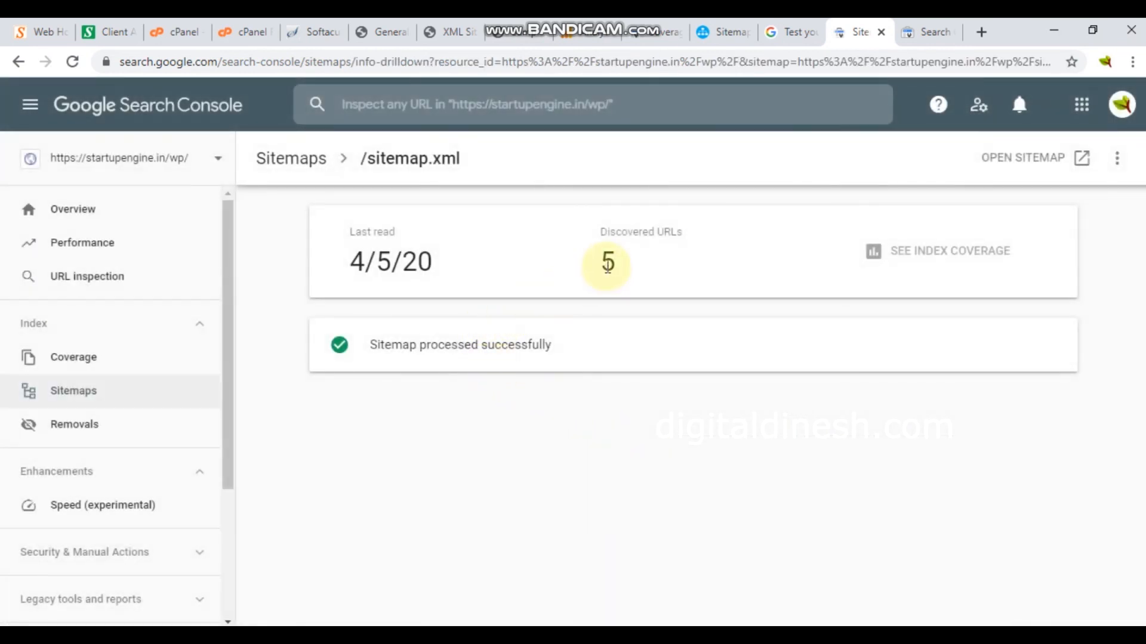
{"action": "double_click", "coordinate": [607, 263]}
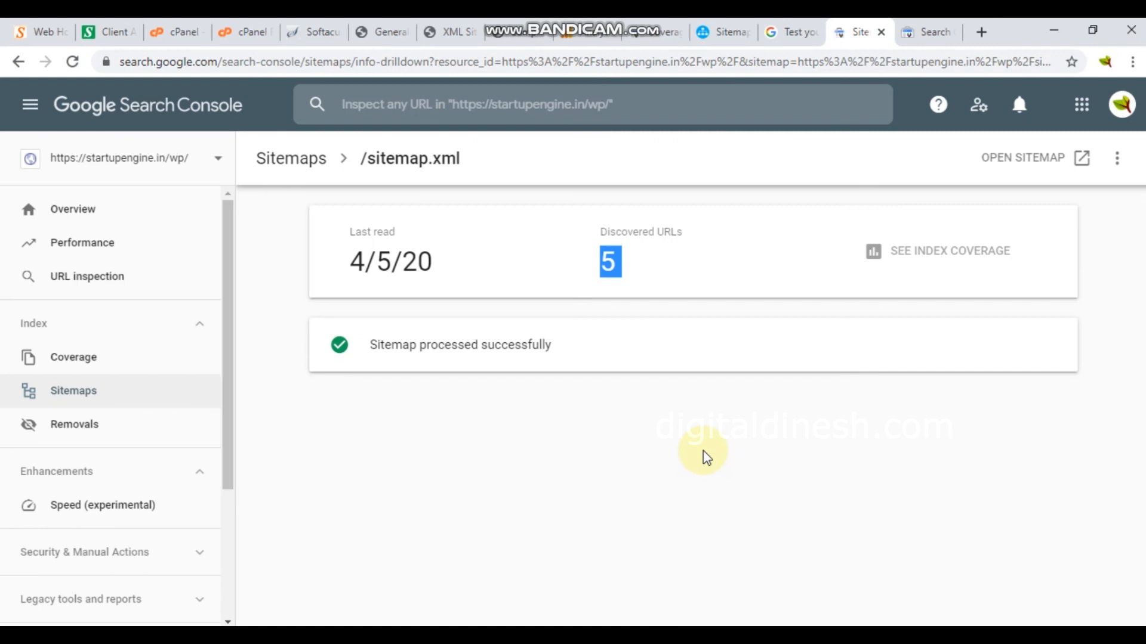
{"action": "left_click", "coordinate": [924, 637]}
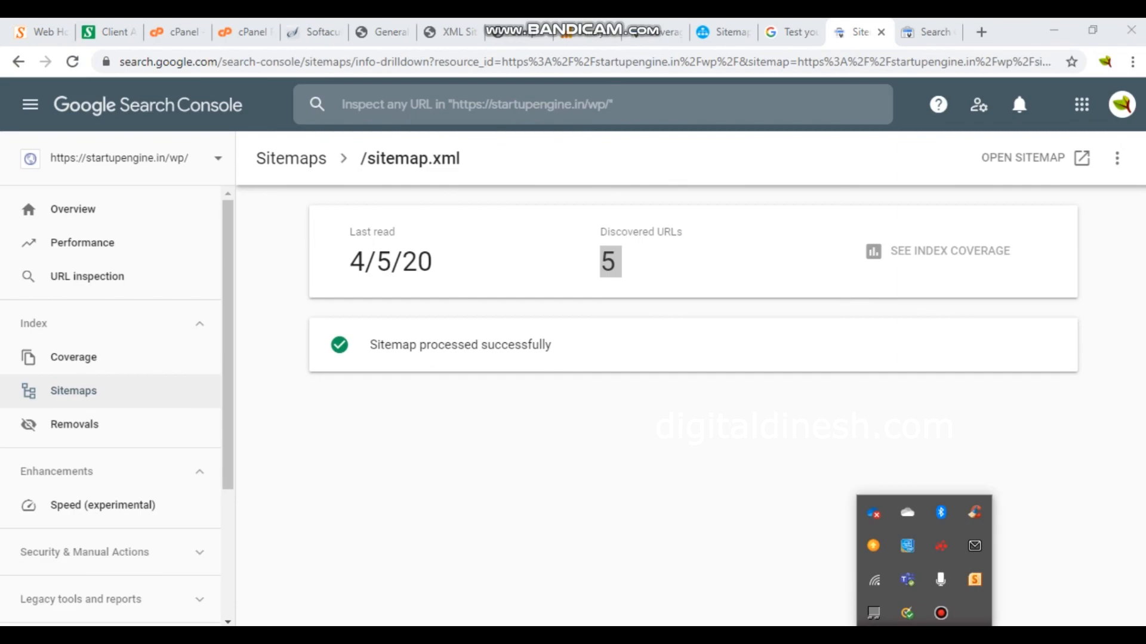
{"action": "left_click", "coordinate": [940, 615]}
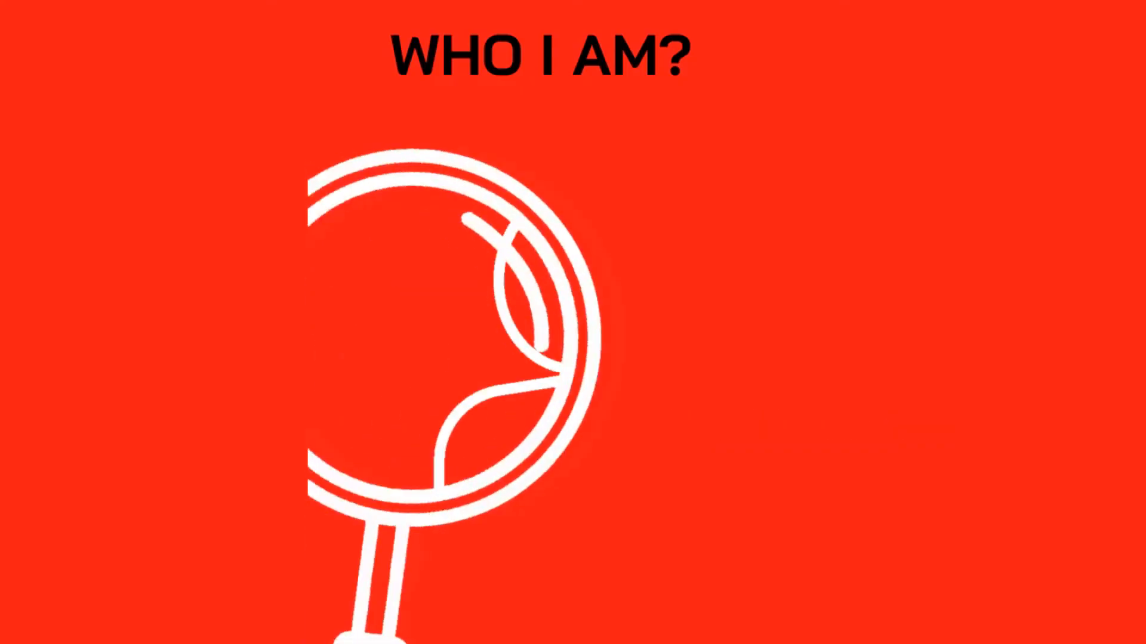